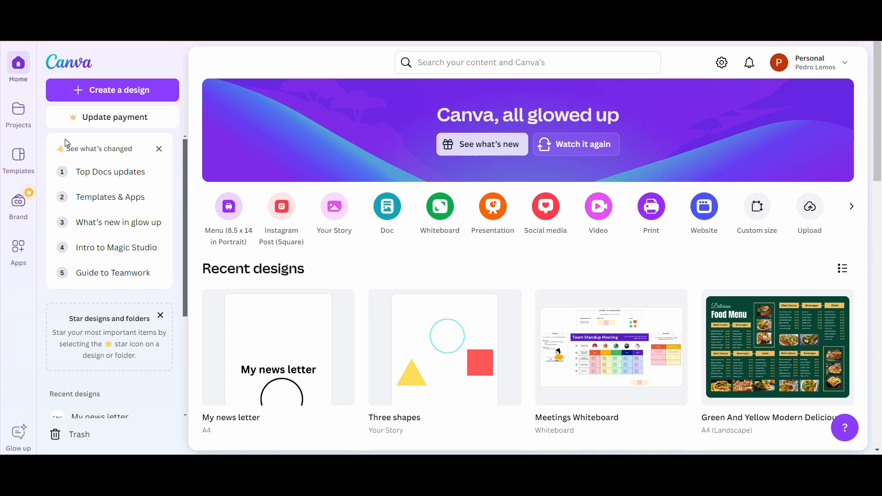
# Step: Search the template library for "newsletter"
pyautogui.click(18, 157)
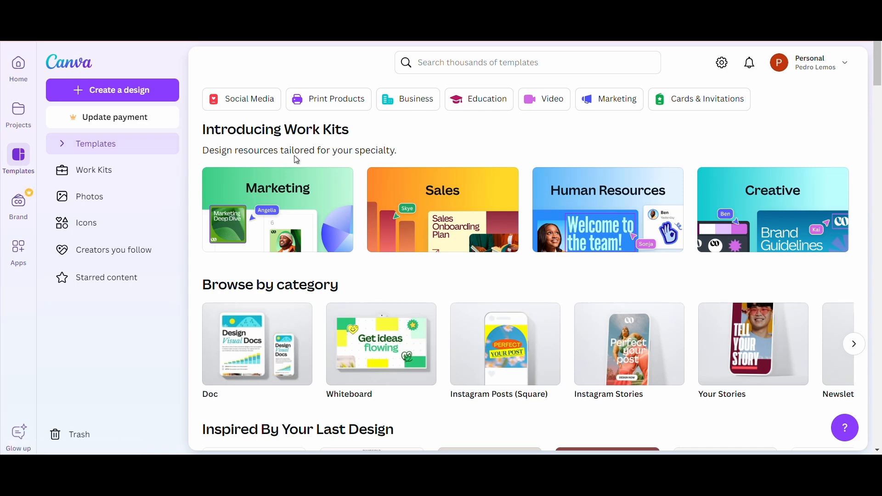
pyautogui.click(451, 63)
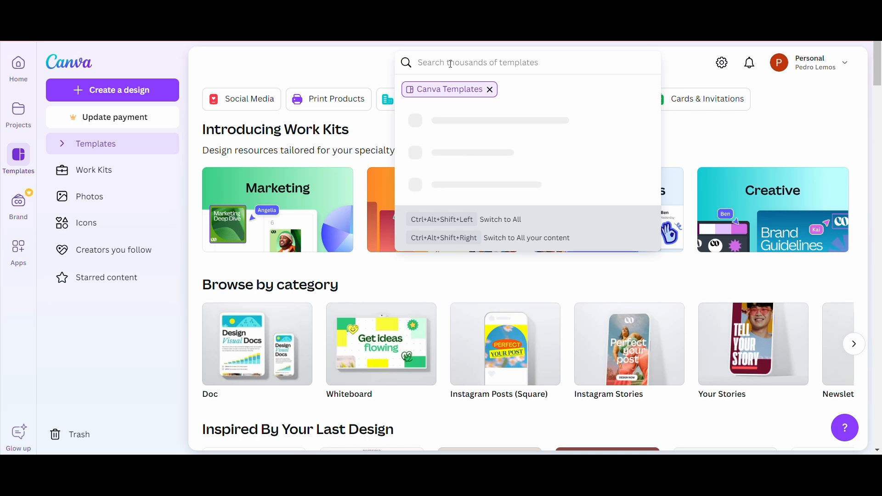
pyautogui.write('news')
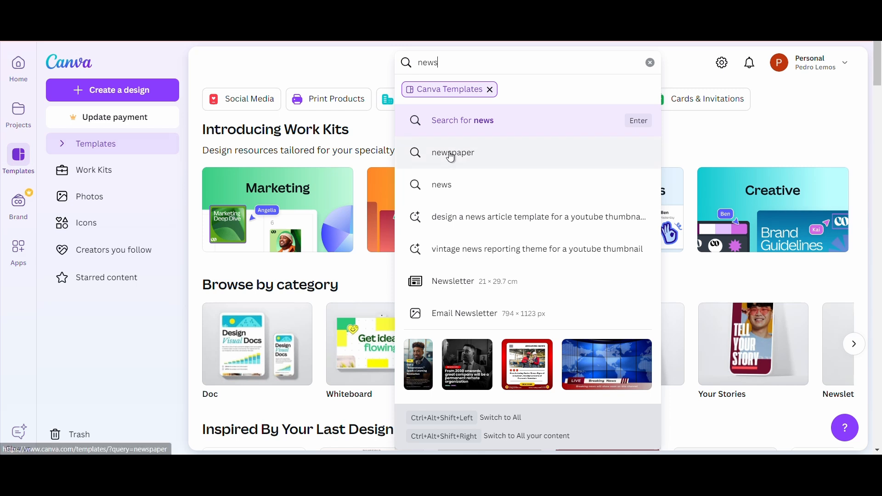
pyautogui.write('letter')
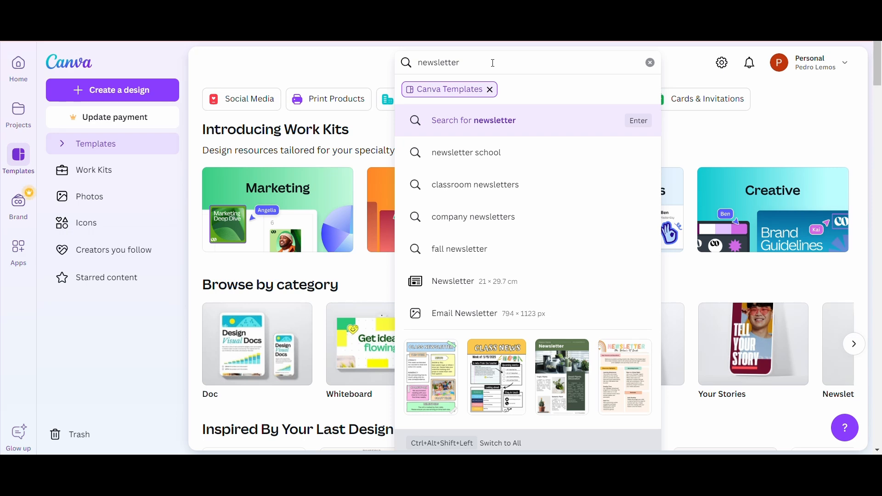
pyautogui.press('Return')
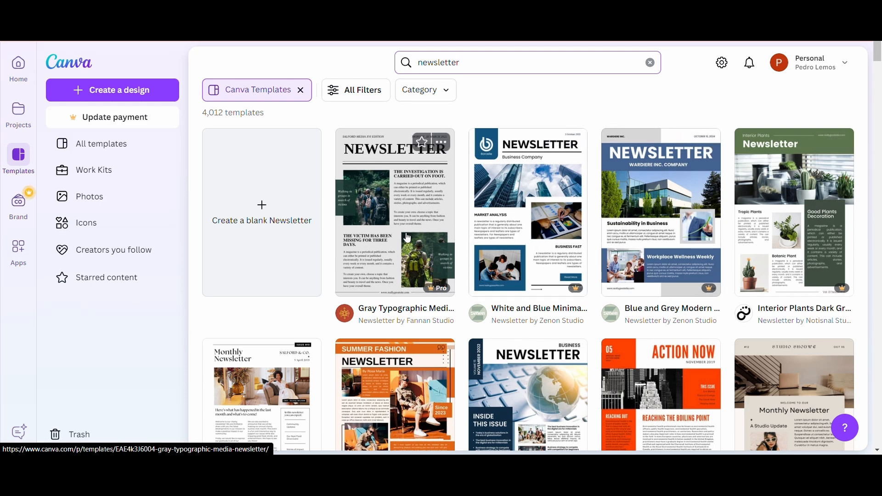
# Step: Browse the newsletter templates and open the details of the Beige Aesthetic Business Studio Newsletter A4
pyautogui.scroll(-1, 407, 238)
pyautogui.scroll(1, 407, 238)
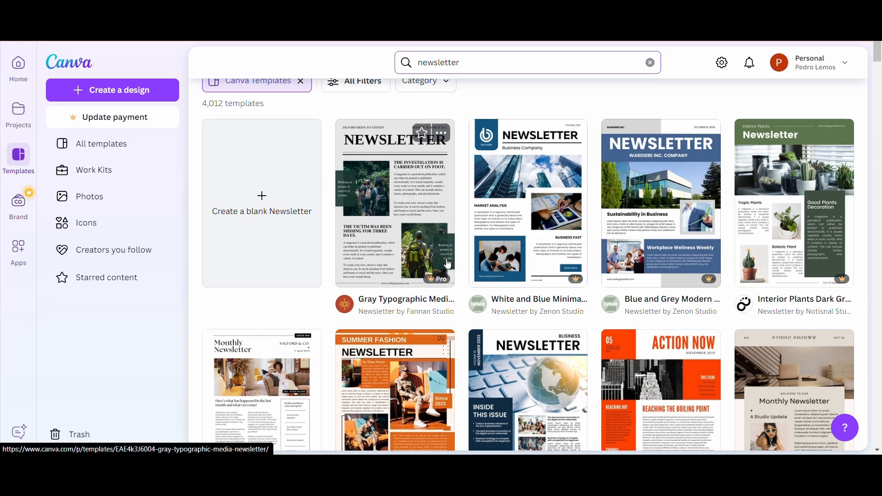
pyautogui.scroll(-2, 430, 261)
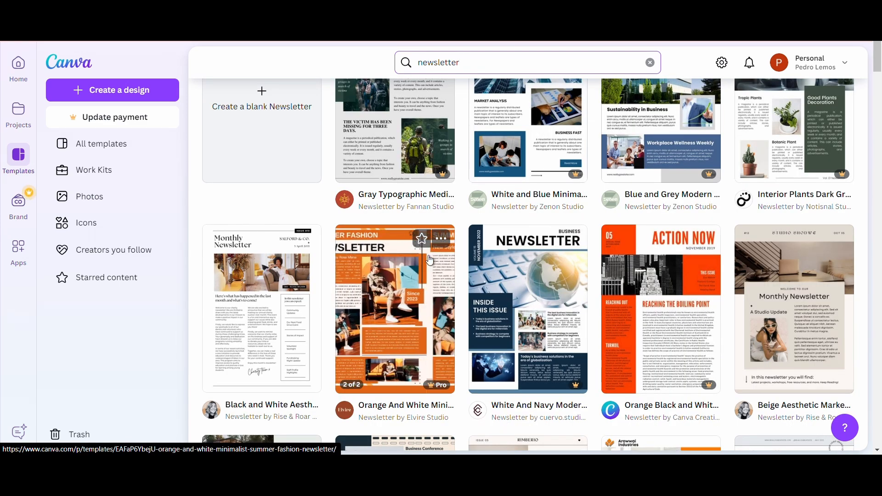
pyautogui.scroll(-4, 529, 284)
pyautogui.scroll(6, 576, 303)
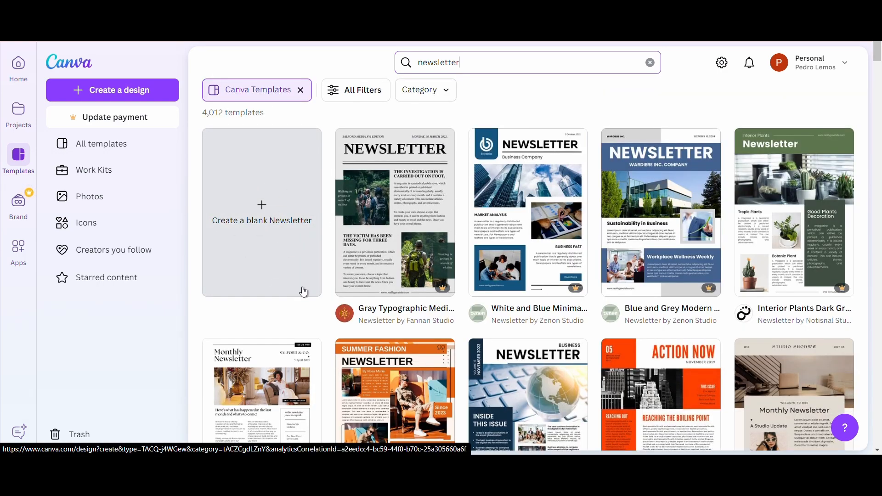
pyautogui.scroll(-6, 303, 290)
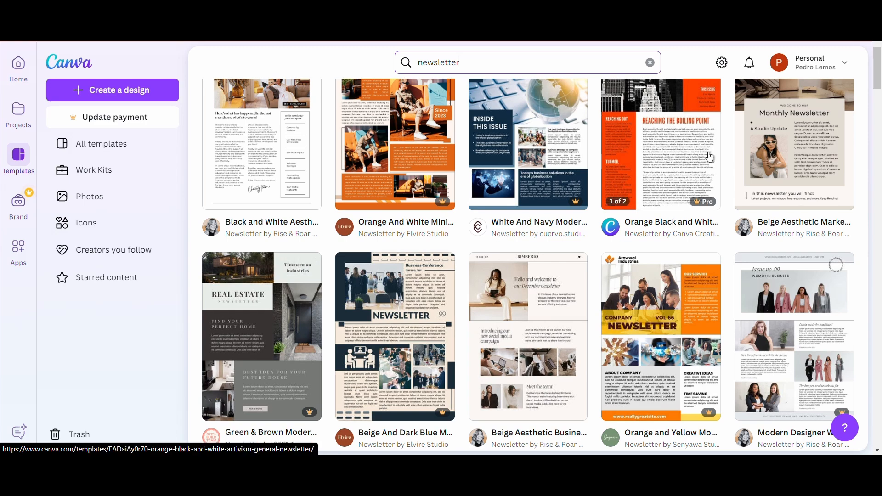
pyautogui.scroll(-1, 526, 319)
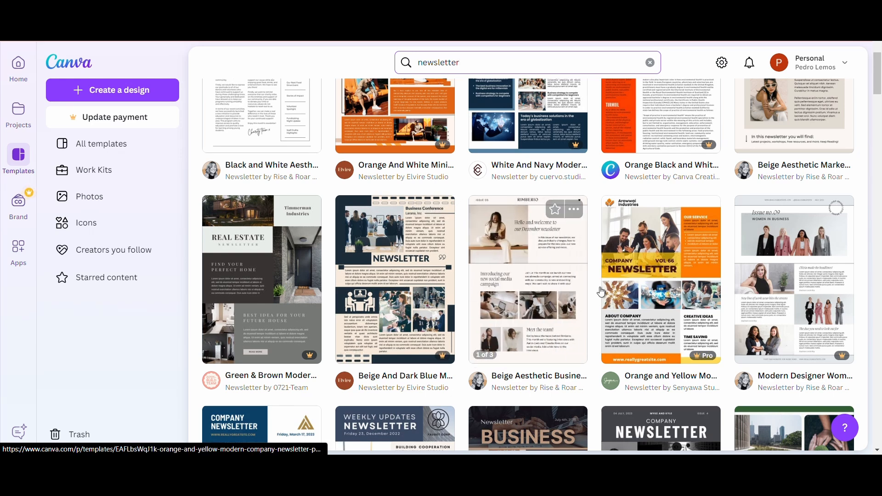
pyautogui.click(518, 282)
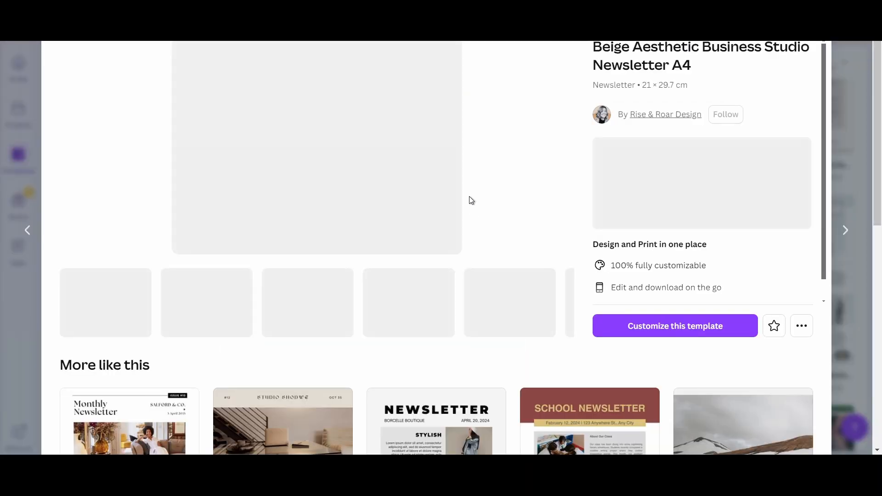
# Step: Look through the similar templates, and start customizing the Beige Aesthetic Business Studio Newsletter A4 template
pyautogui.scroll(-2, 380, 368)
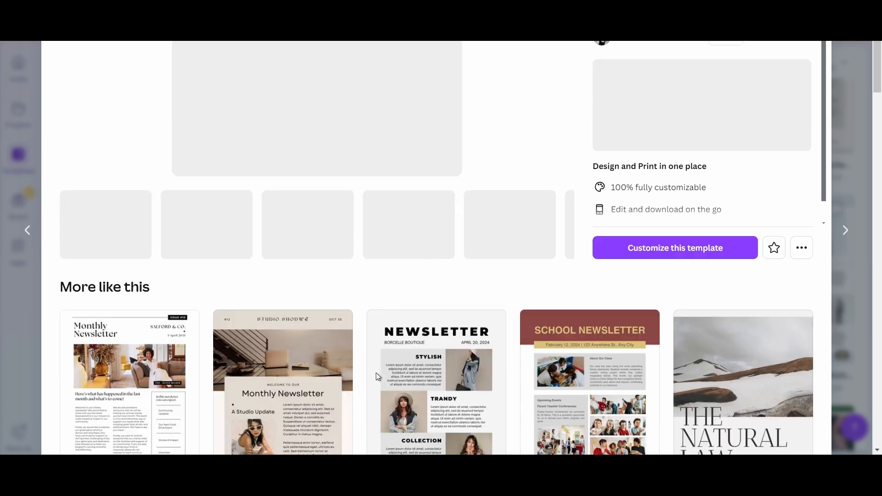
pyautogui.scroll(-2, 365, 312)
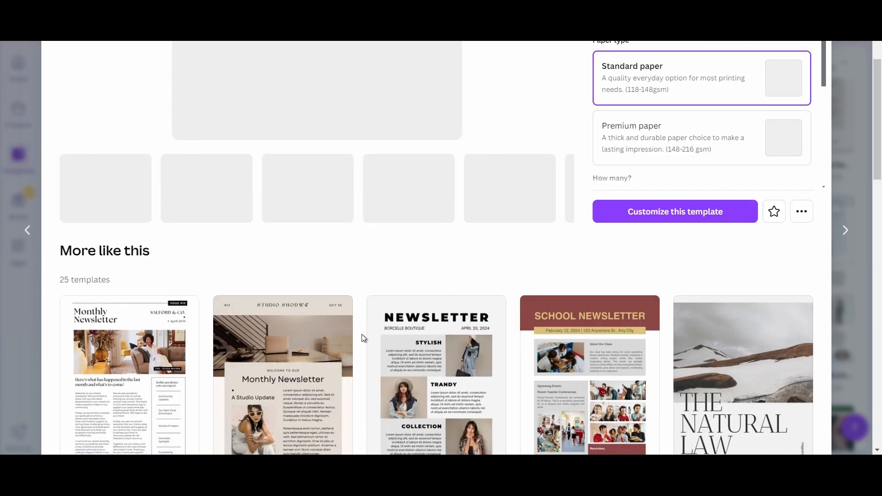
pyautogui.scroll(-3, 370, 313)
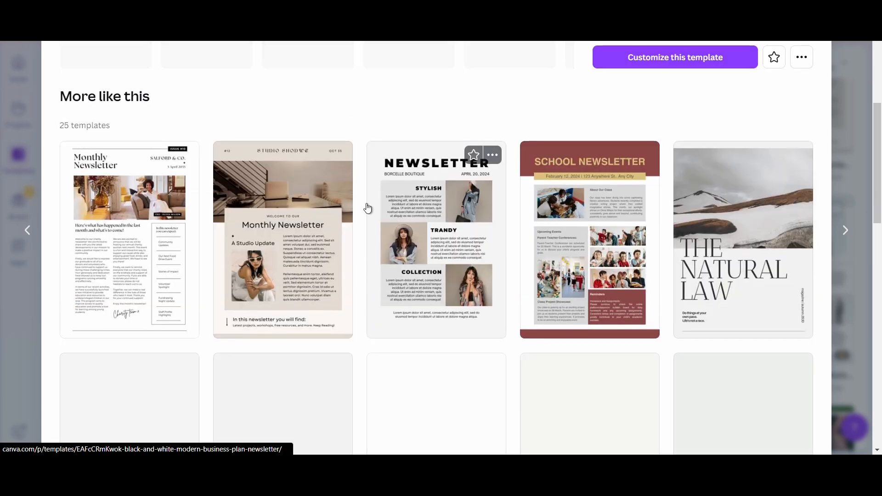
pyautogui.scroll(-1, 365, 230)
pyautogui.scroll(1, 360, 236)
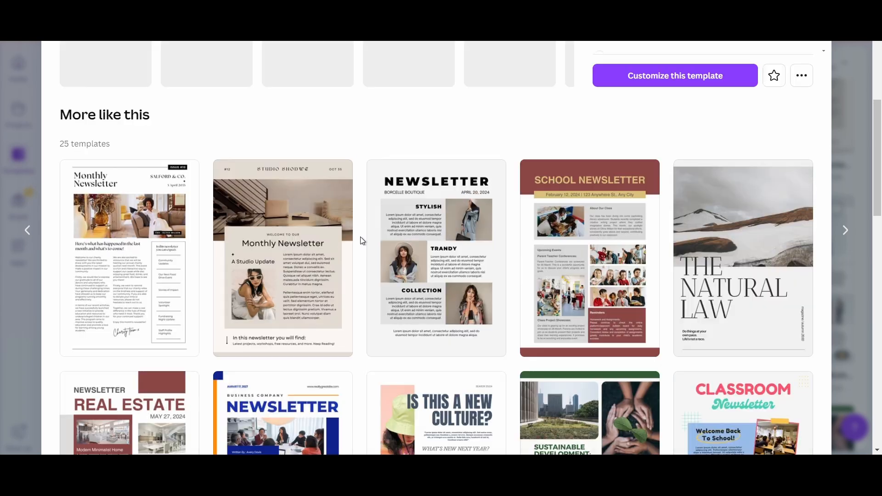
pyautogui.scroll(-1, 361, 240)
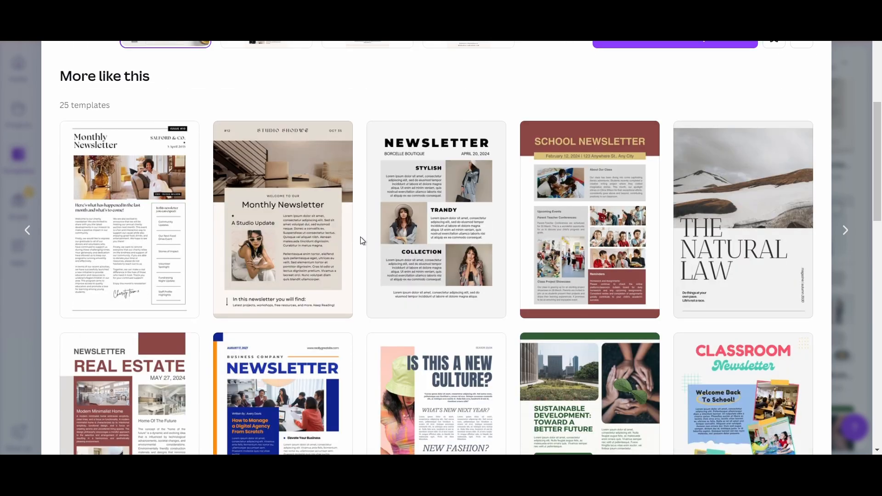
pyautogui.scroll(5, 360, 236)
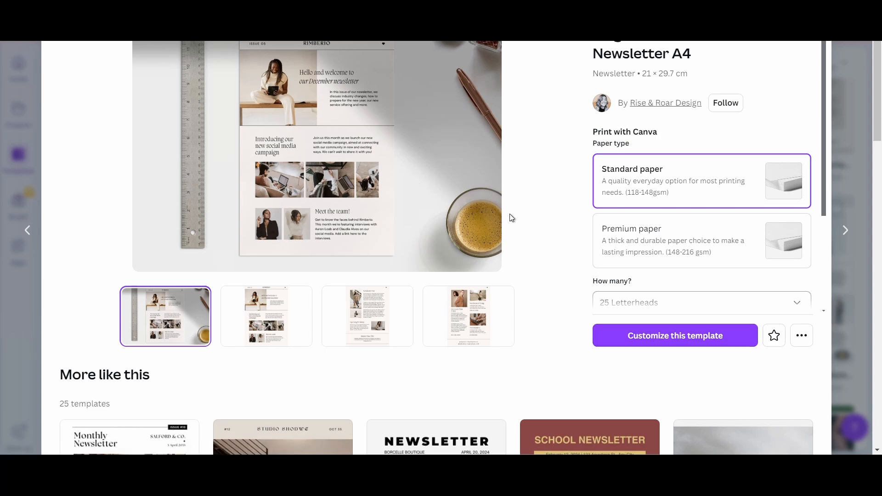
pyautogui.click(674, 341)
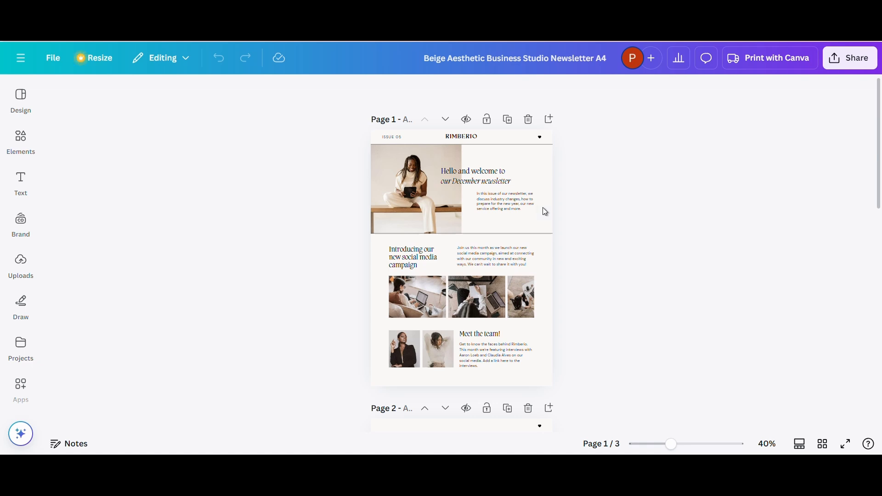
# Step: Change the font of the "Hello and welcome to" heading on page 1 to Kingred Modern
pyautogui.click(478, 177)
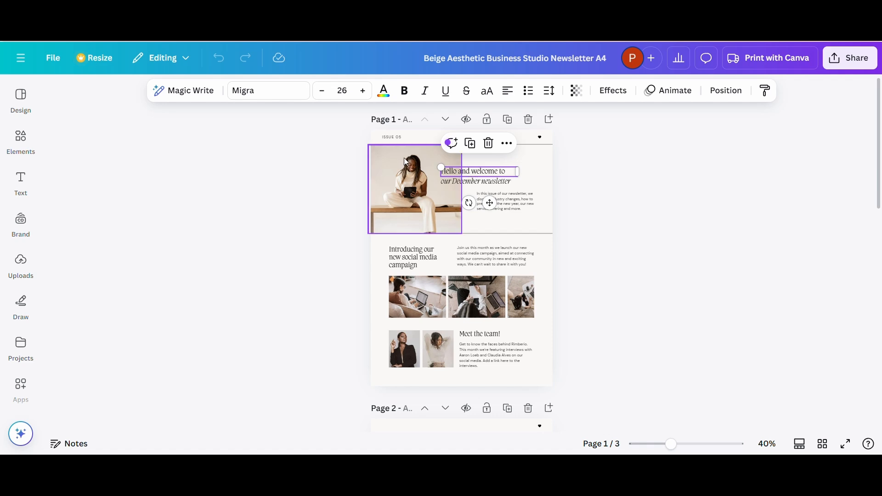
pyautogui.click(258, 96)
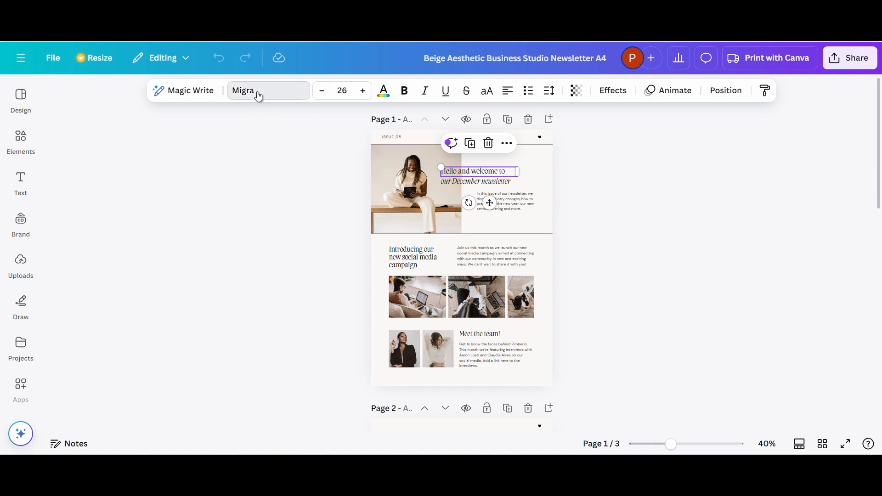
pyautogui.click(230, 95)
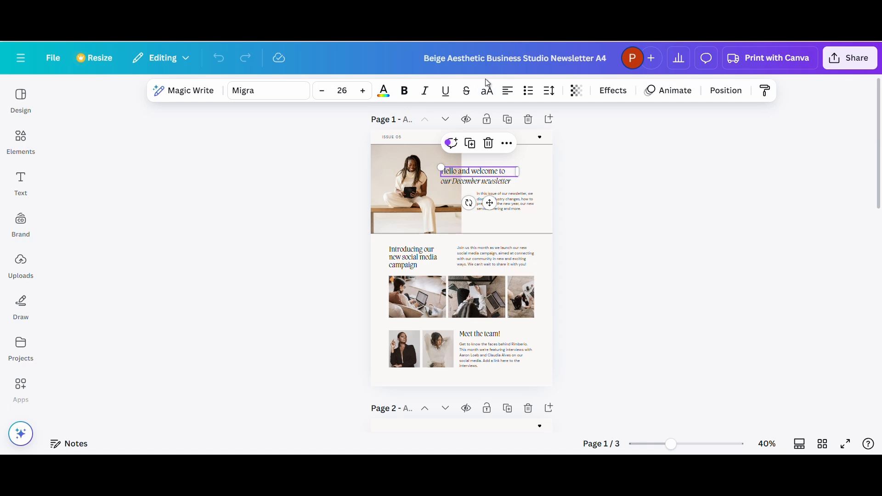
pyautogui.click(288, 100)
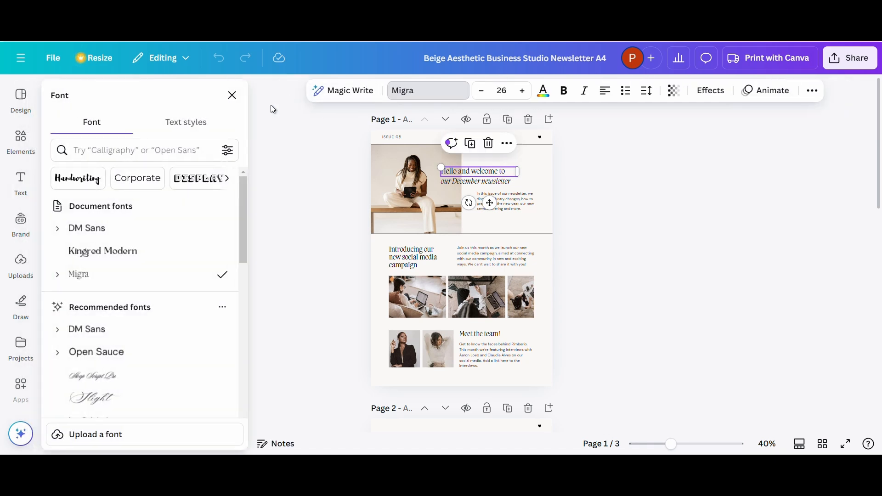
pyautogui.click(89, 254)
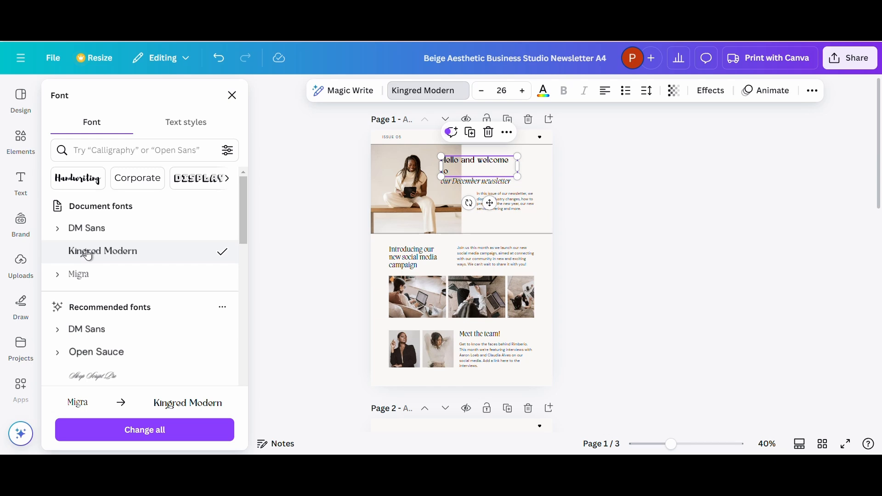
# Step: Reposition and widen the "Hello and welcome to" heading to fit on one line, scaling its text to about size 31.8
pyautogui.moveTo(518, 176); pyautogui.dragTo(573, 181)
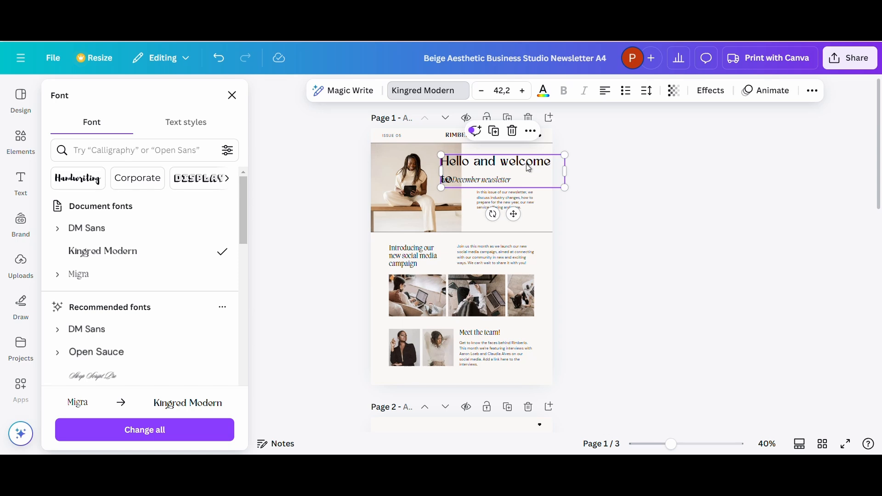
pyautogui.moveTo(524, 168)
pyautogui.mouseDown()
pyautogui.moveTo(487, 171)
pyautogui.moveTo(516, 180)
pyautogui.moveTo(512, 158)
pyautogui.moveTo(514, 166)
pyautogui.mouseUp()
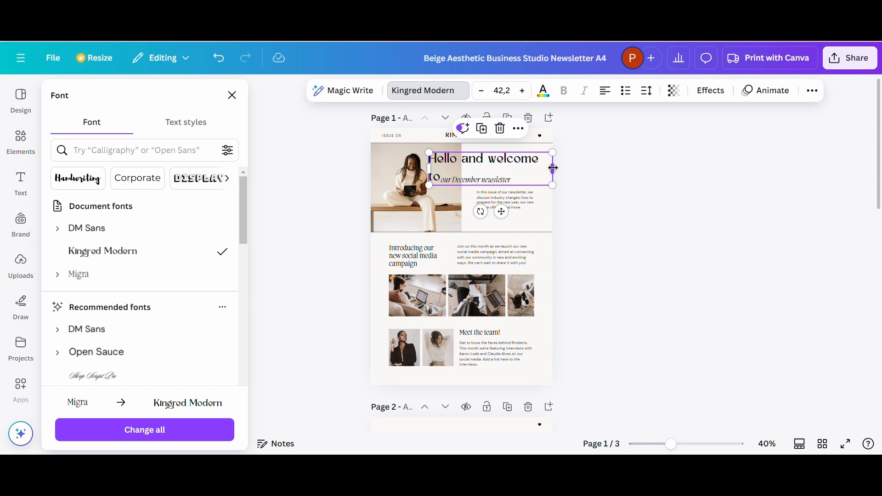
pyautogui.moveTo(554, 168); pyautogui.dragTo(512, 155)
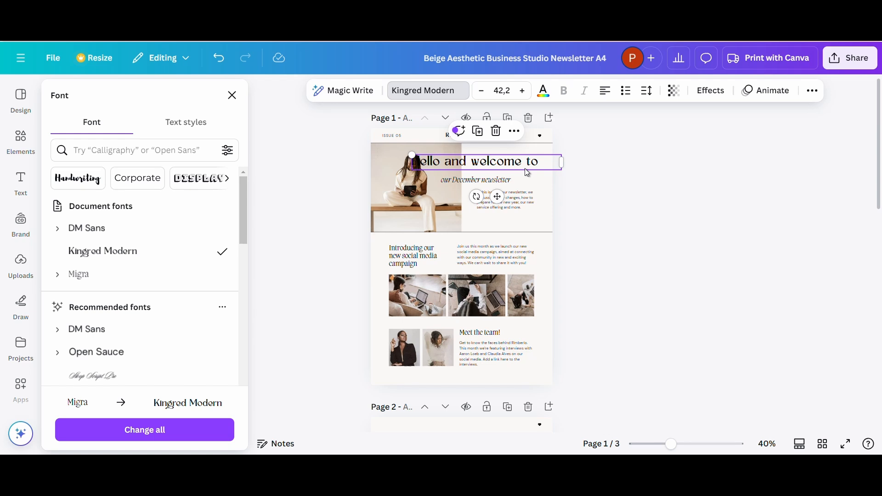
pyautogui.click(525, 169)
pyautogui.moveTo(413, 155); pyautogui.dragTo(451, 165)
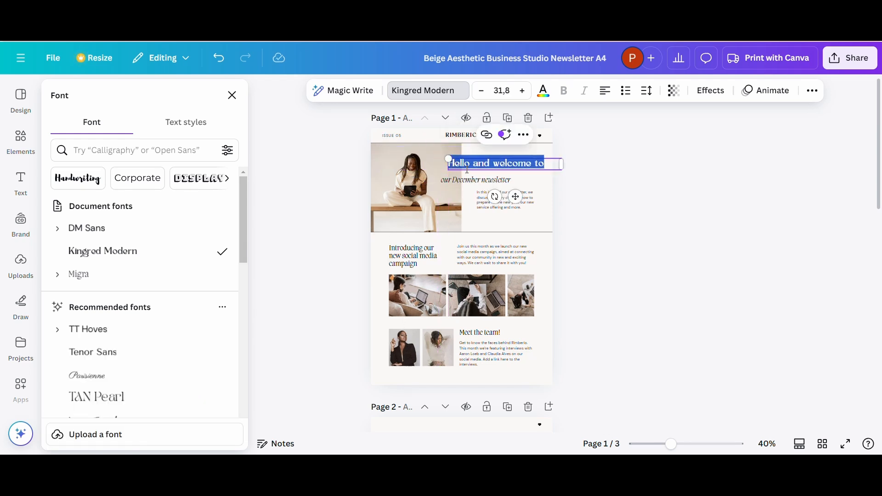
pyautogui.click(591, 193)
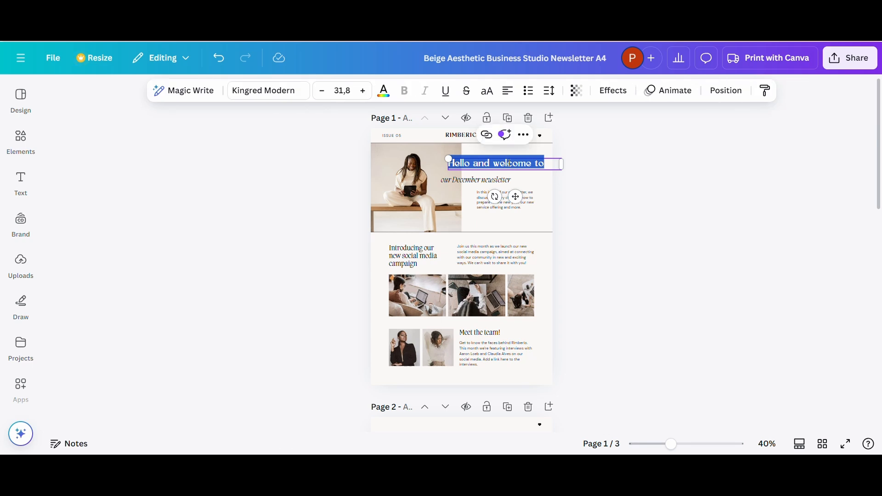
# Step: Try two brown photo colors as page 1's background, ending with the light tan #C4B09C
pyautogui.click(546, 185)
pyautogui.click(549, 189)
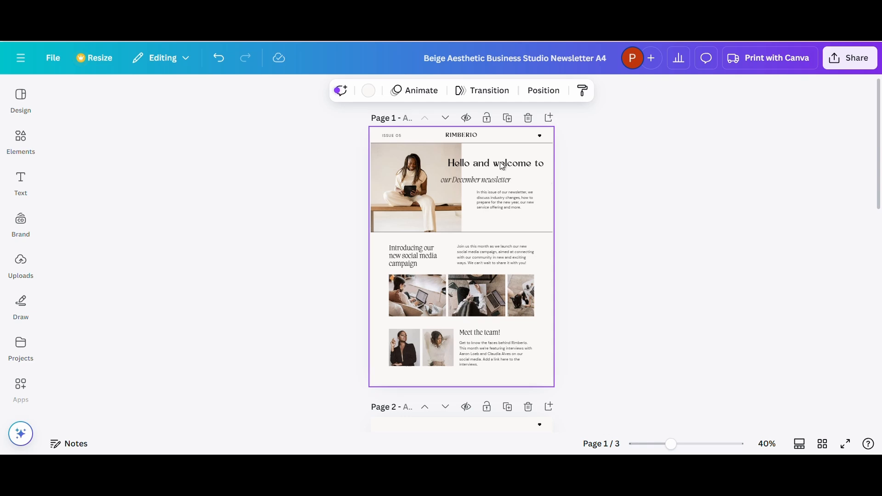
pyautogui.click(368, 95)
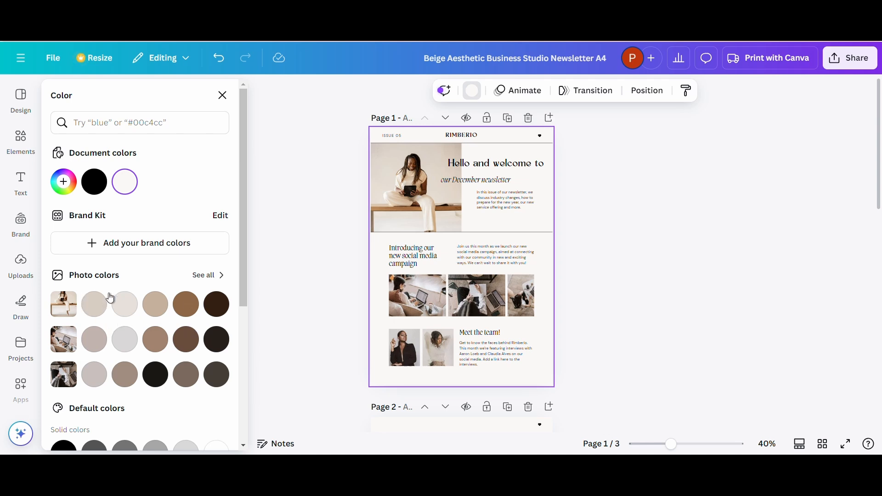
pyautogui.click(190, 311)
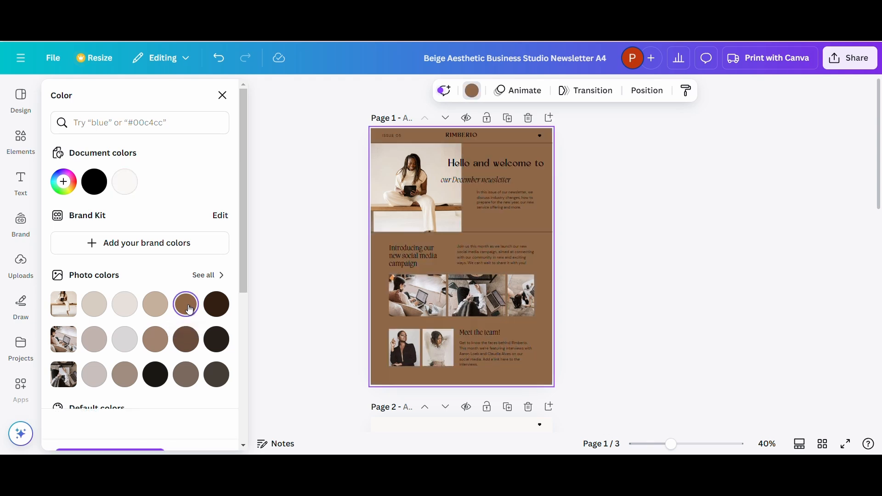
pyautogui.click(190, 345)
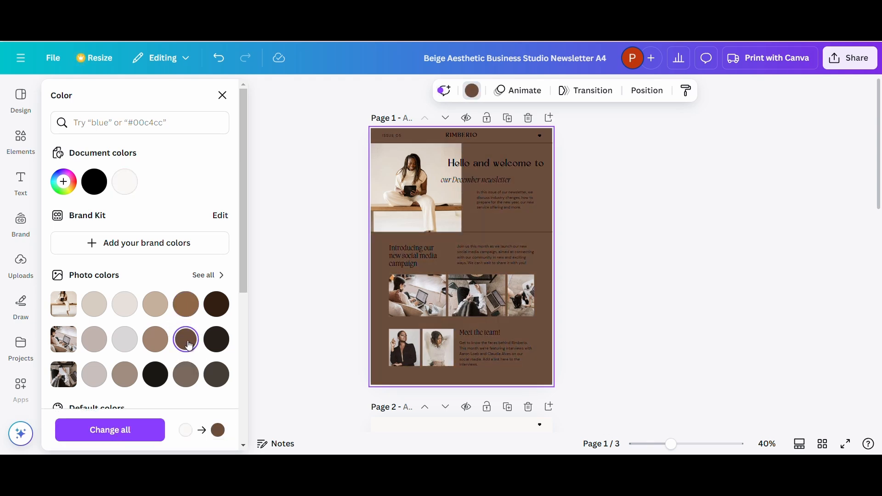
pyautogui.click(155, 312)
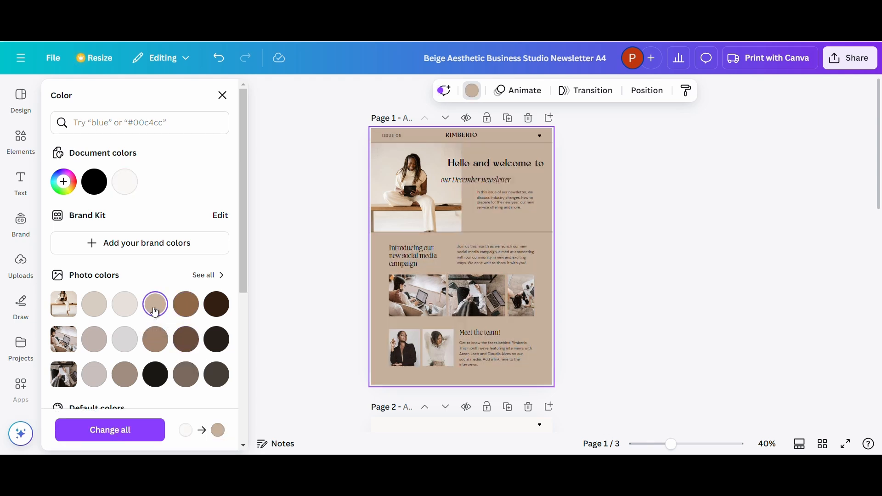
# Step: Set page 1's background to a custom solid orange-red, about #BE4A25
pyautogui.click(64, 185)
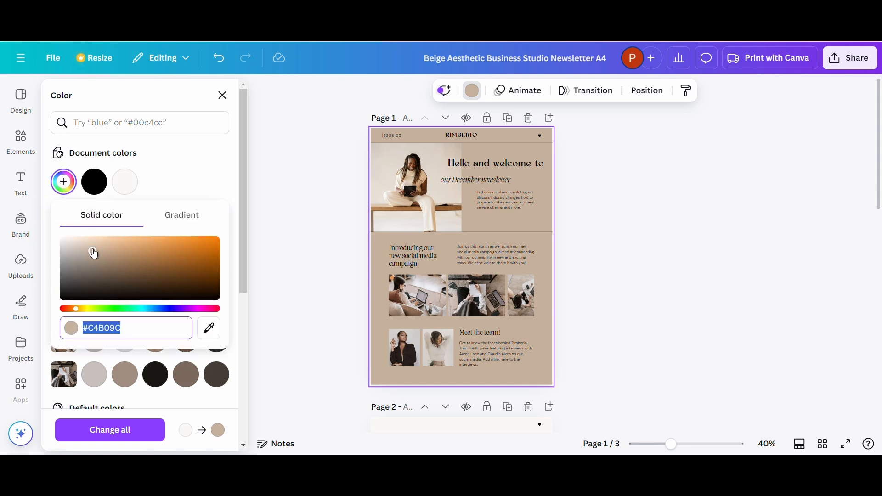
pyautogui.moveTo(74, 309); pyautogui.dragTo(69, 310)
pyautogui.moveTo(117, 262); pyautogui.dragTo(191, 258)
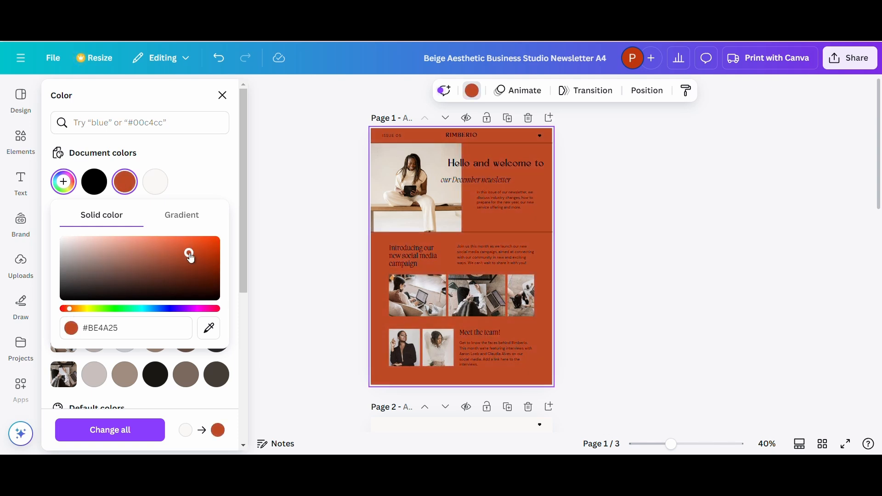
# Step: Upload the "beautiful-view-pond-reflecting-green-trees" landscape photo from the images folder in File Explorer to the Canva uploads
pyautogui.click(226, 179)
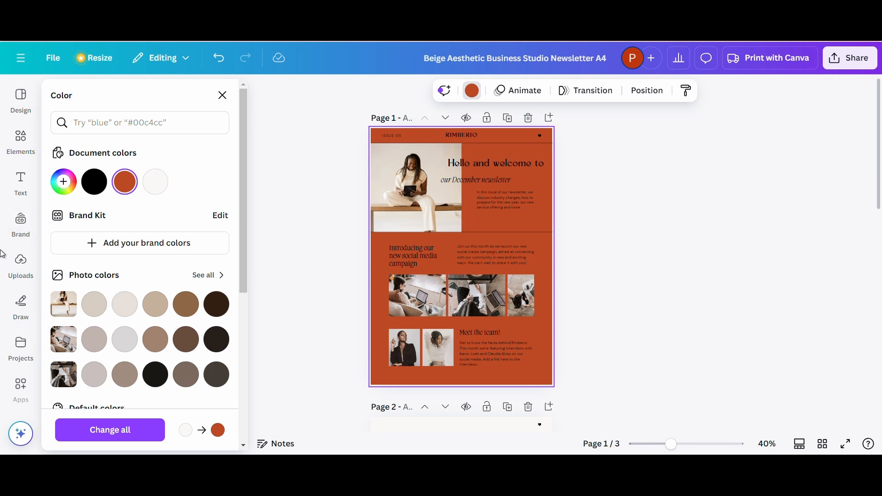
pyautogui.click(22, 273)
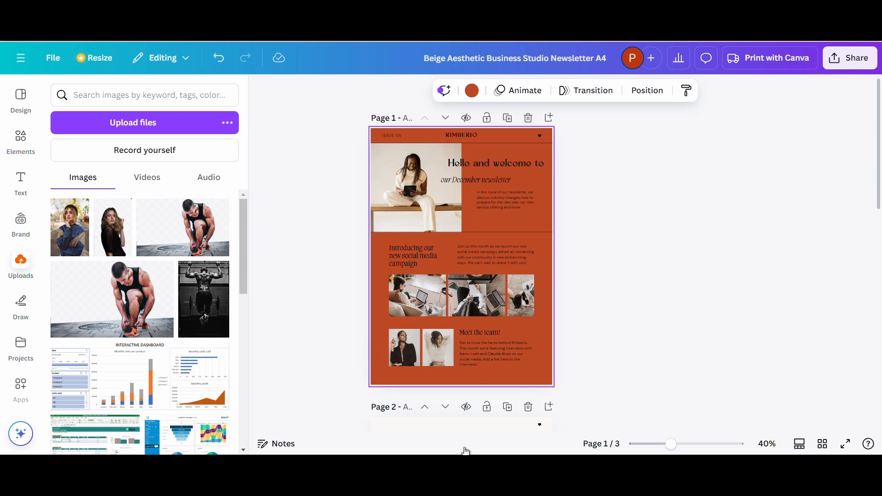
pyautogui.moveTo(465, 454)
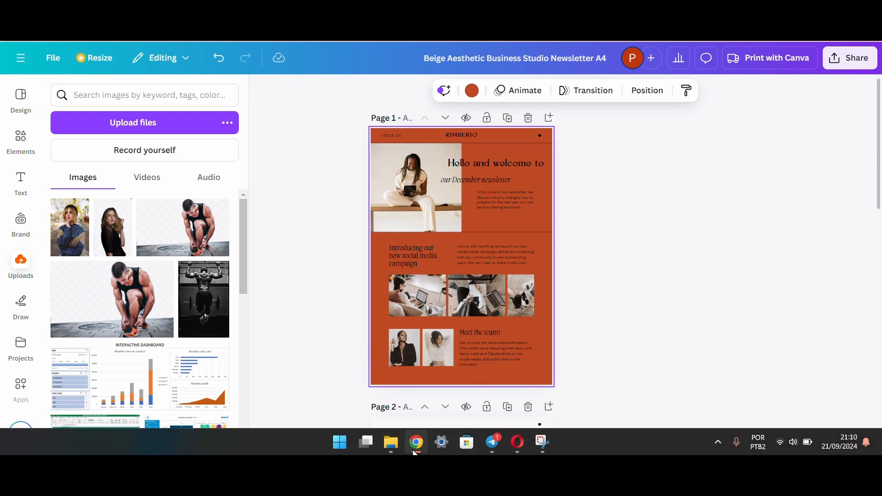
pyautogui.moveTo(391, 447)
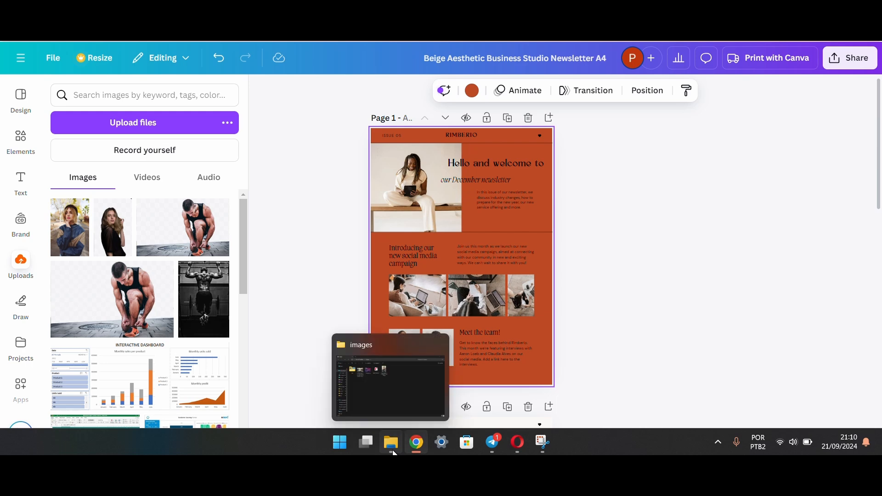
pyautogui.click(385, 409)
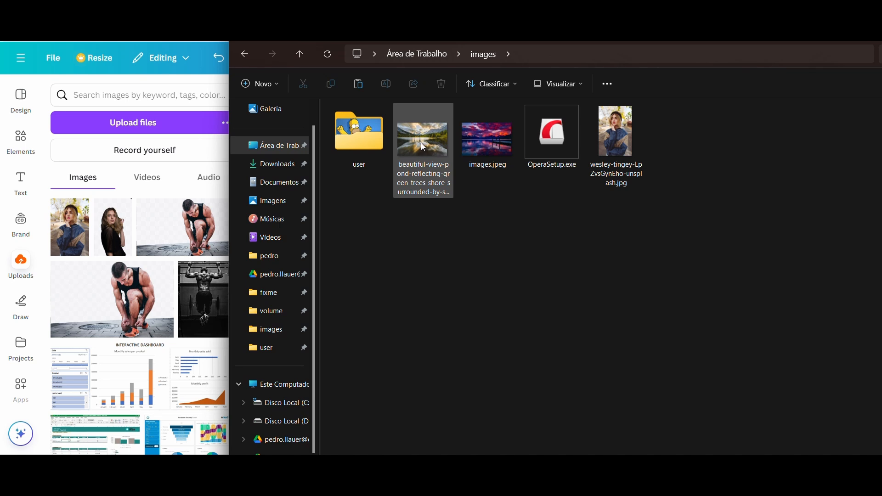
pyautogui.moveTo(423, 147); pyautogui.dragTo(99, 267)
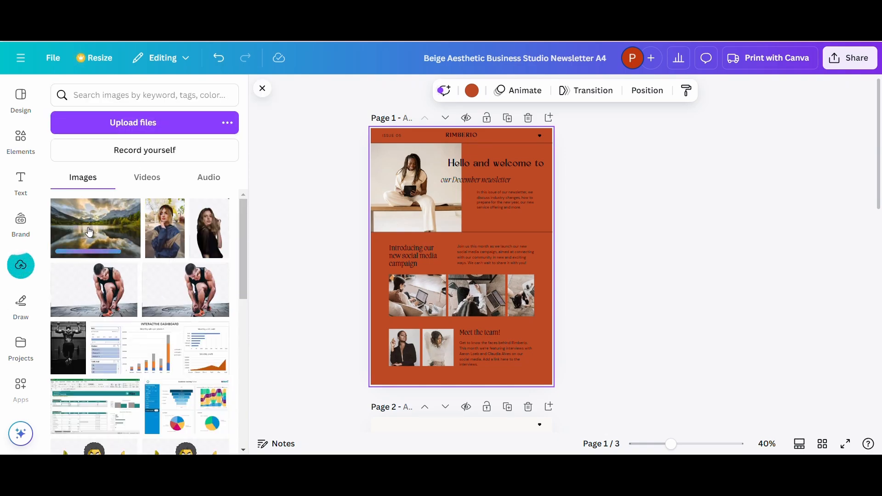
# Step: Replace page 1's header photo with the lake landscape, the first campaign photo with the crouching athlete, and the second team photo with the gym image
pyautogui.moveTo(89, 232); pyautogui.dragTo(427, 186)
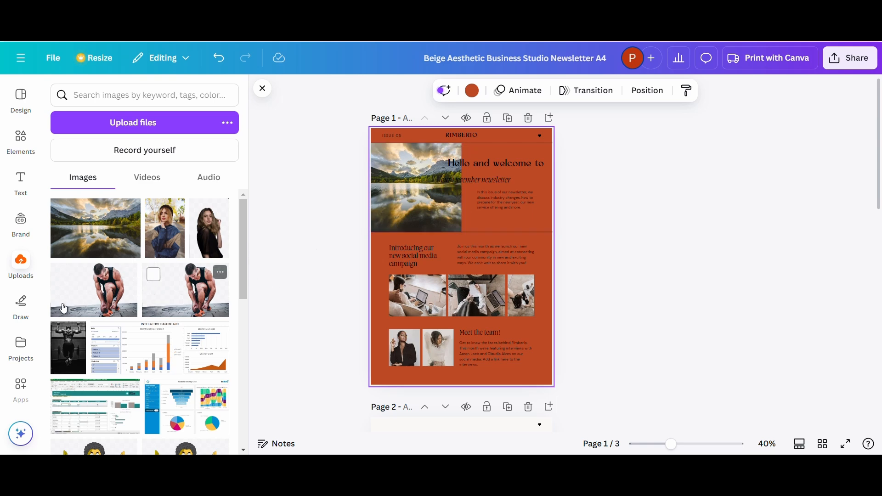
pyautogui.moveTo(85, 297); pyautogui.dragTo(425, 310)
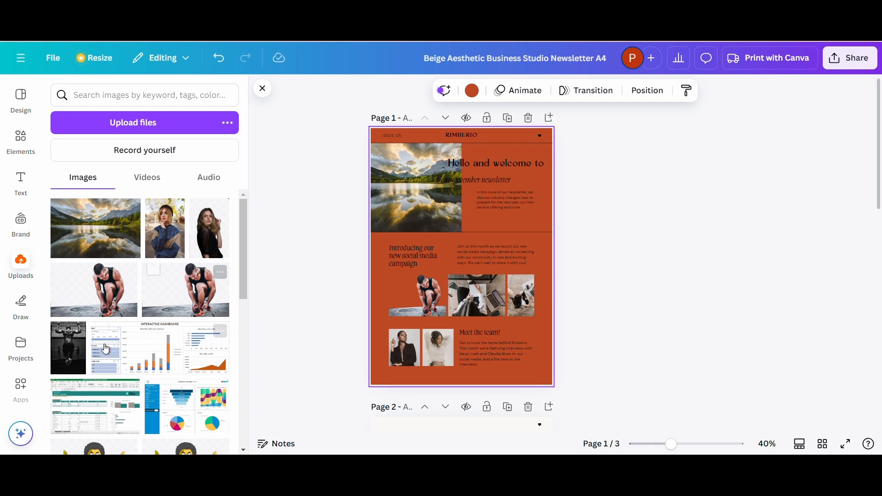
pyautogui.moveTo(66, 337); pyautogui.dragTo(431, 355)
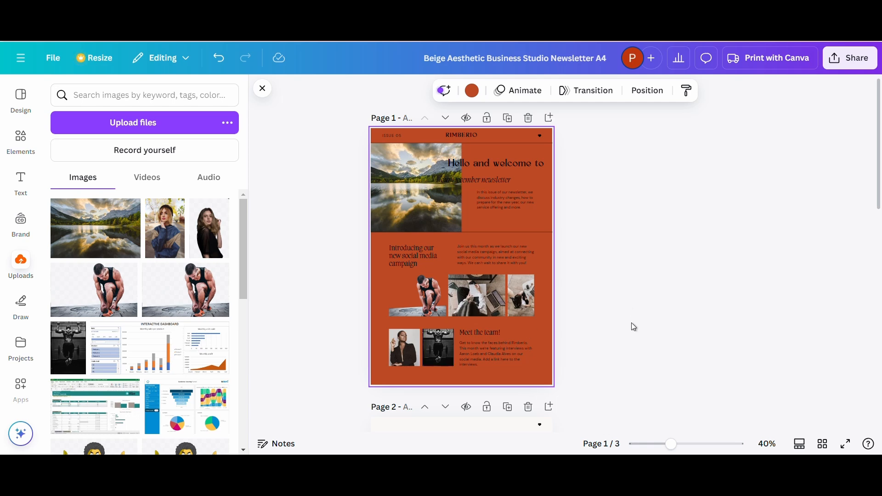
# Step: Examine page 2's layout and check that the "An Industry First" heading and its body text can be selected for editing
pyautogui.click(607, 449)
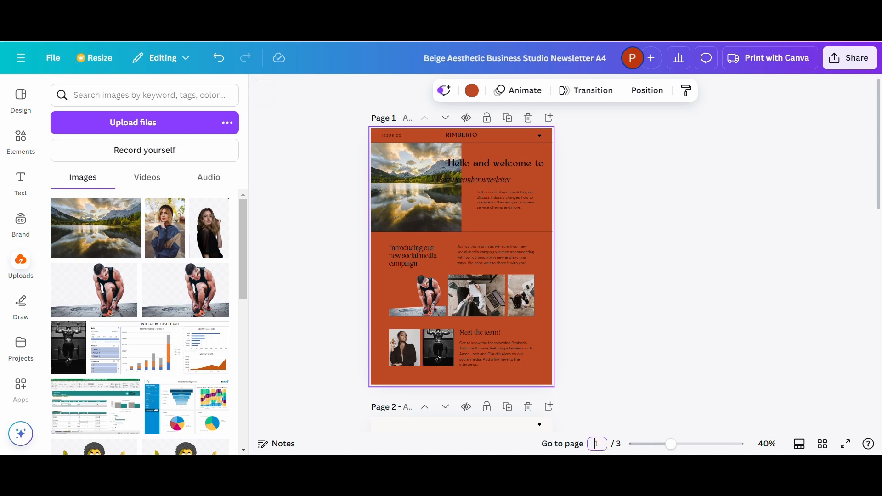
pyautogui.click(616, 402)
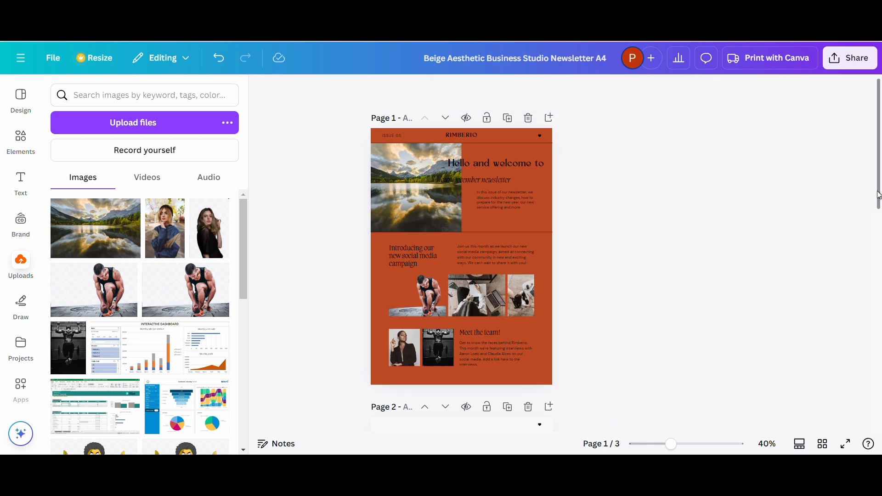
pyautogui.moveTo(878, 195); pyautogui.dragTo(878, 297)
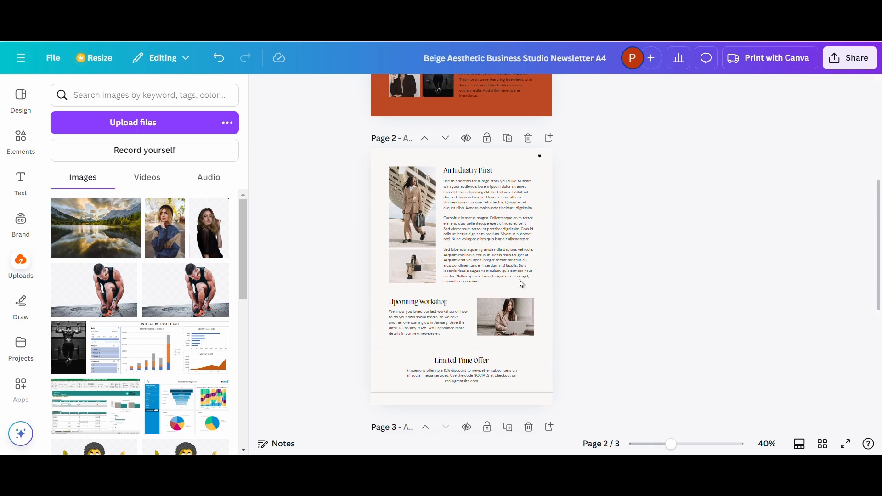
pyautogui.click(465, 172)
pyautogui.click(474, 203)
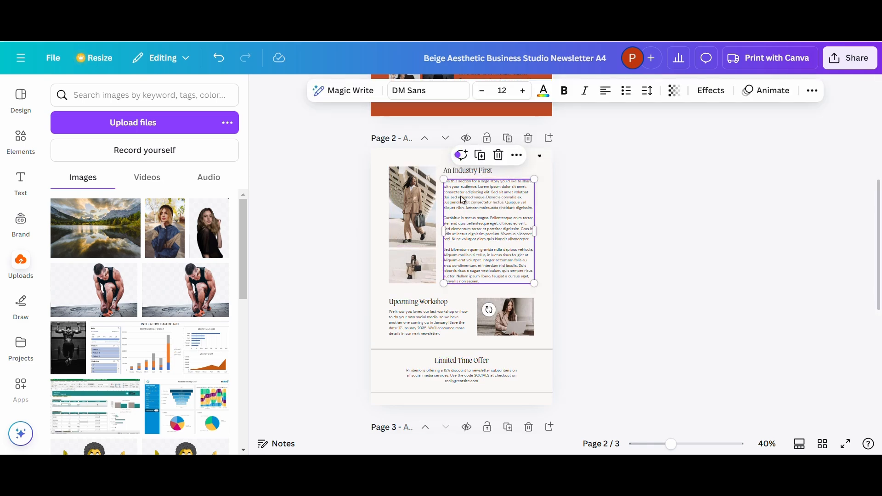
pyautogui.click(462, 196)
pyautogui.doubleClick(465, 197)
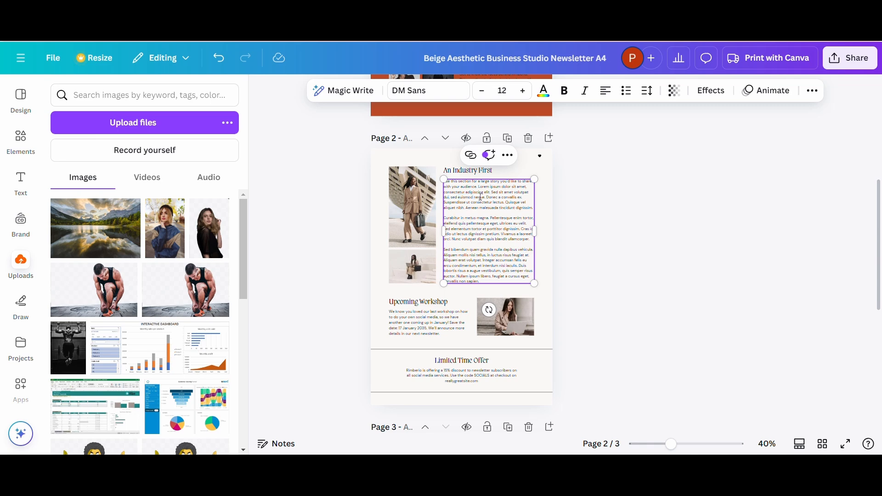
pyautogui.tripleClick(481, 197)
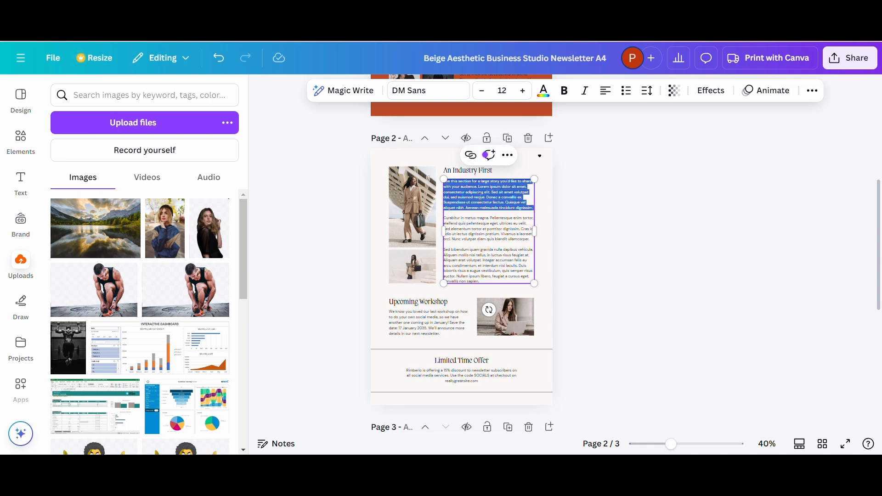
pyautogui.click(595, 202)
# Step: Delete page 2, the one containing the "An Industry First" article, from the newsletter
pyautogui.scroll(-6, 439, 248)
pyautogui.scroll(7, 439, 248)
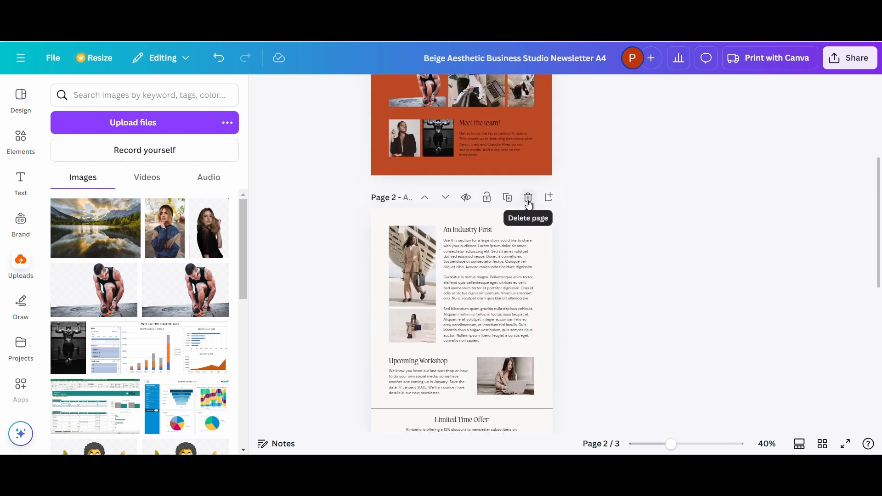
pyautogui.click(528, 202)
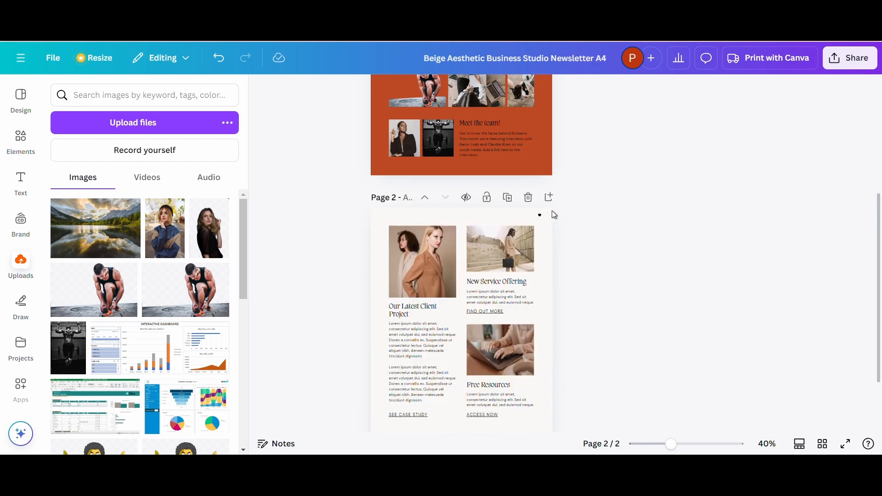
pyautogui.scroll(-2, 575, 285)
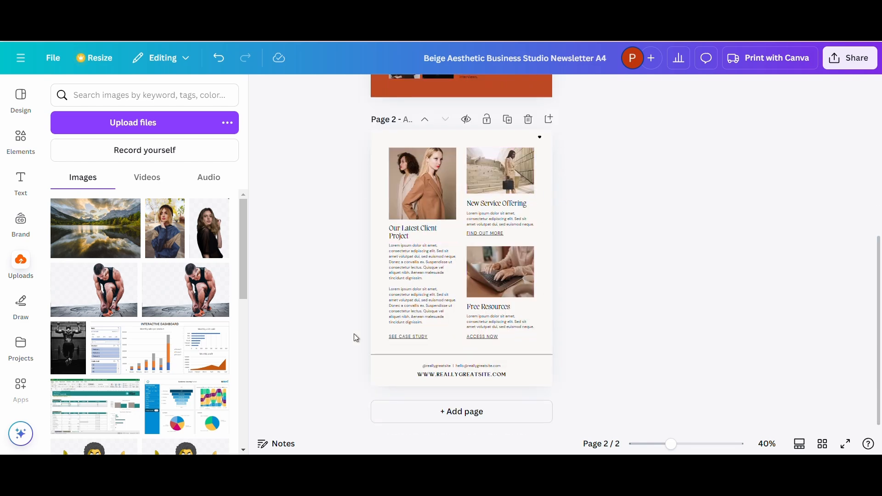
pyautogui.scroll(5, 528, 283)
pyautogui.scroll(-5, 527, 283)
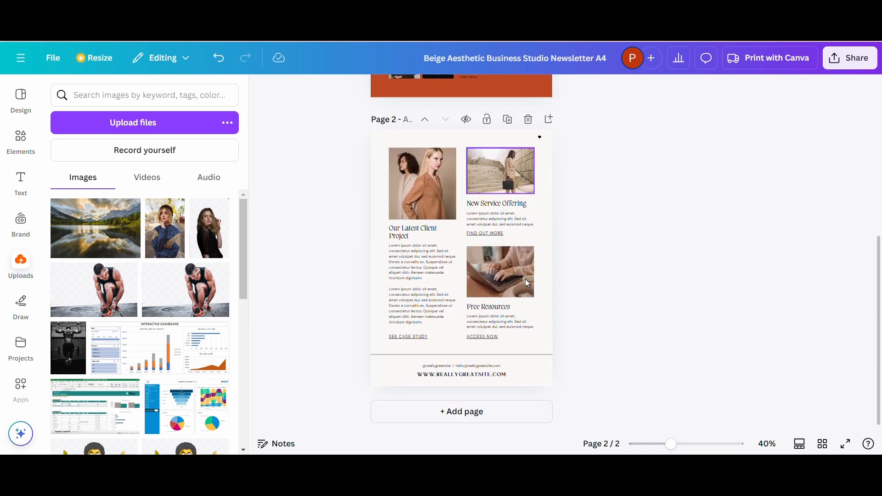
pyautogui.doubleClick(472, 377)
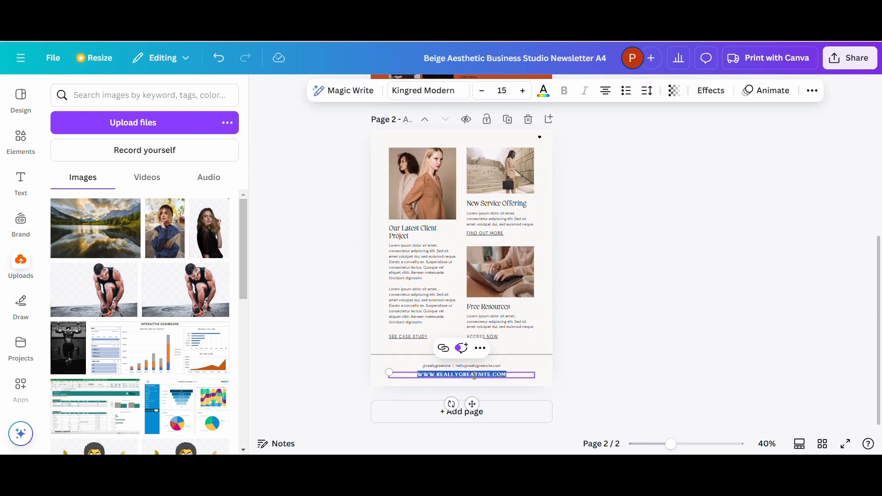
pyautogui.write('ww')
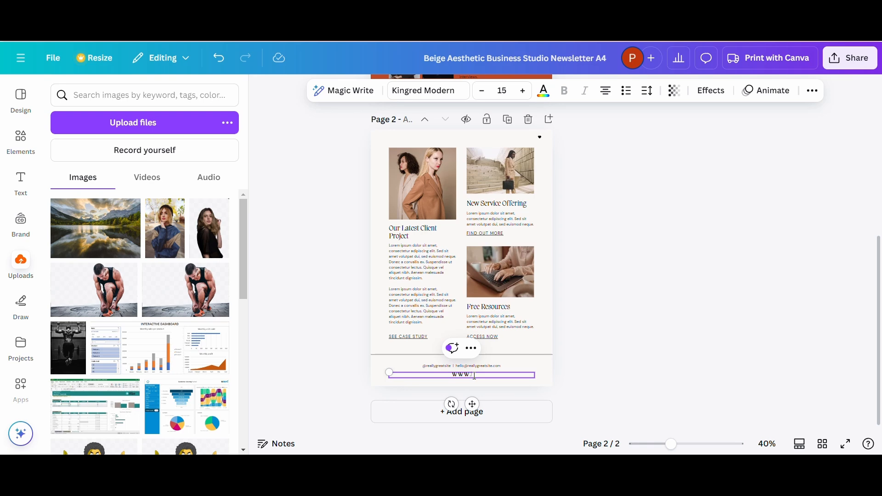
pyautogui.write('w.google.com')
pyautogui.doubleClick(474, 376)
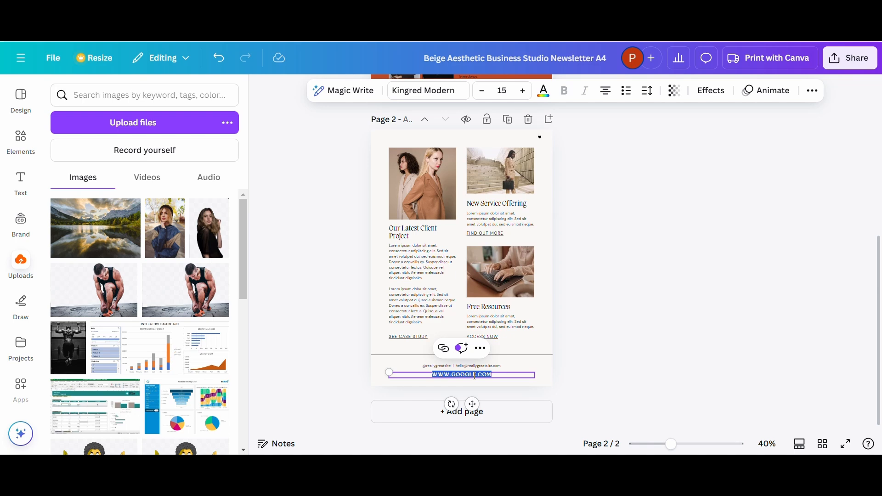
pyautogui.click(443, 350)
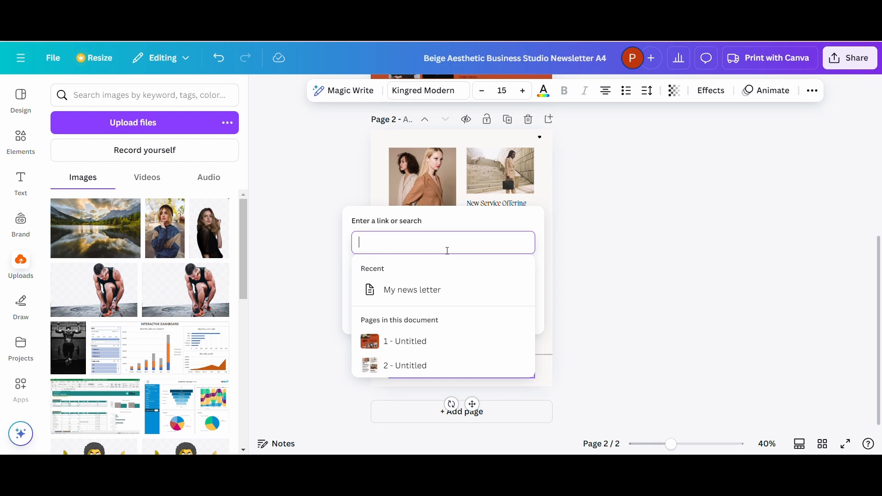
pyautogui.write('ww')
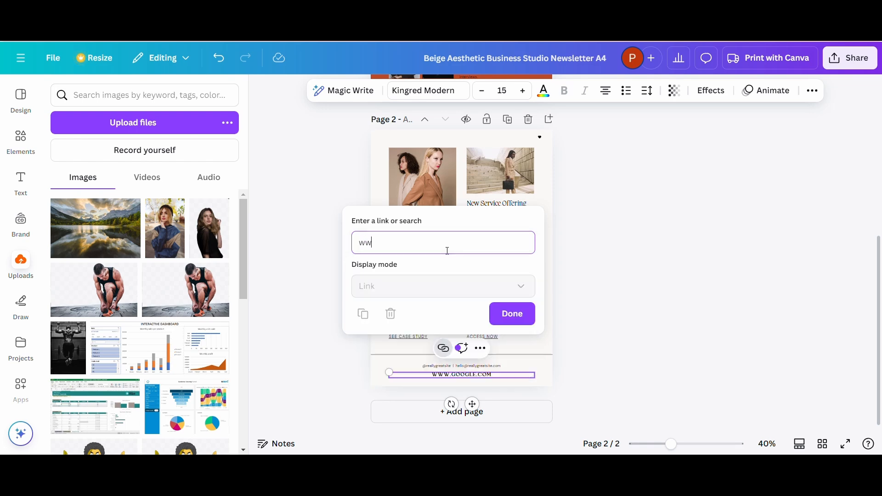
pyautogui.write('w.google.com')
pyautogui.click(505, 323)
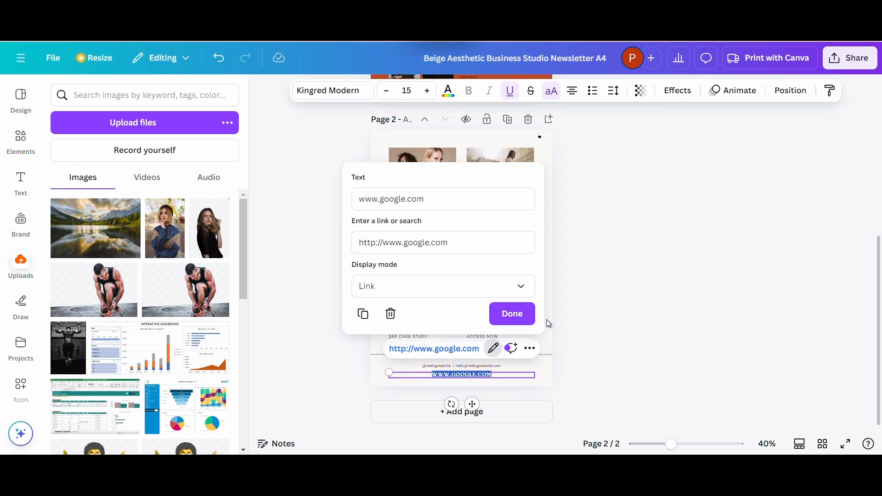
pyautogui.click(510, 315)
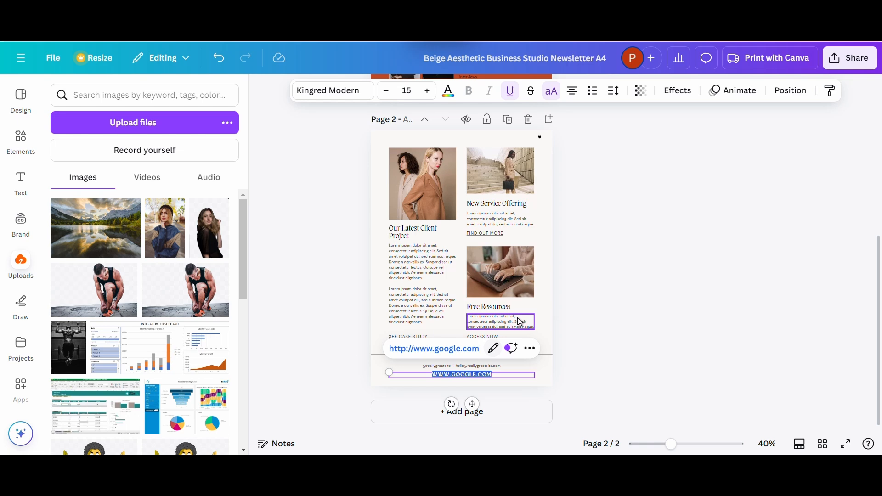
pyautogui.click(624, 329)
# Step: Review both newsletter pages and browse the available elements, including shapes, graphics, stickers, photos, videos and suggested search categories
pyautogui.scroll(4, 459, 193)
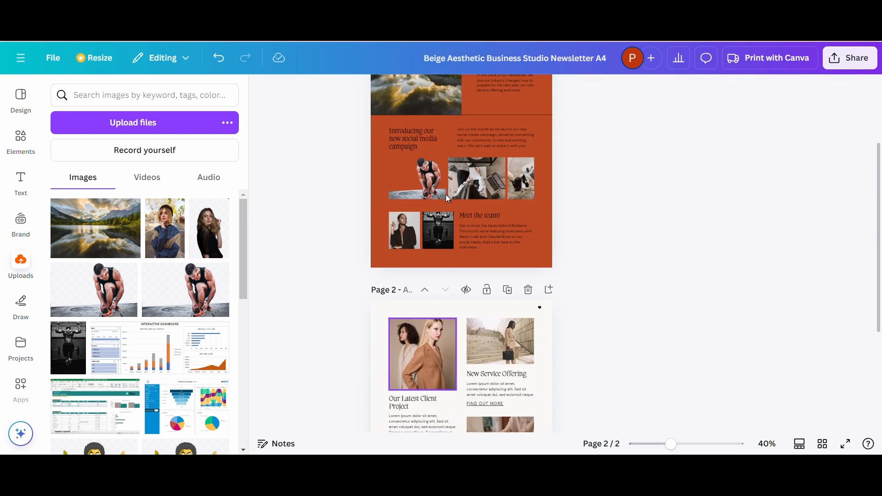
pyautogui.scroll(2, 446, 195)
pyautogui.scroll(-5, 447, 196)
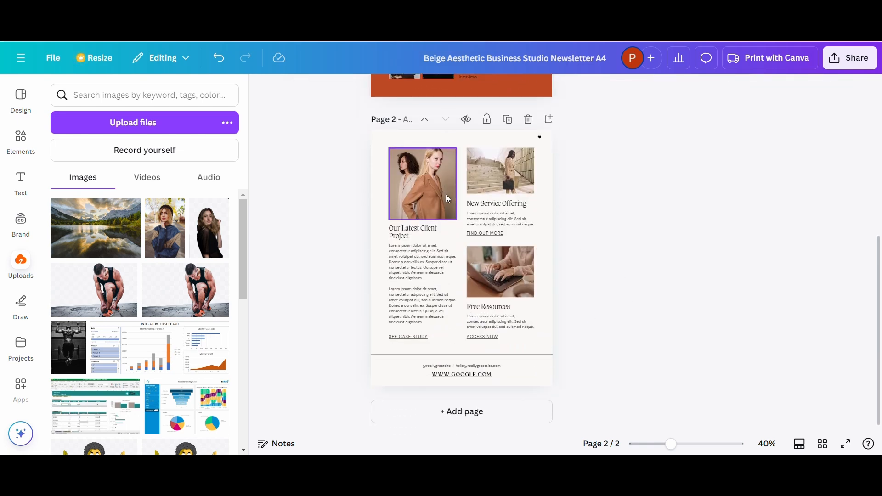
pyautogui.scroll(5, 445, 194)
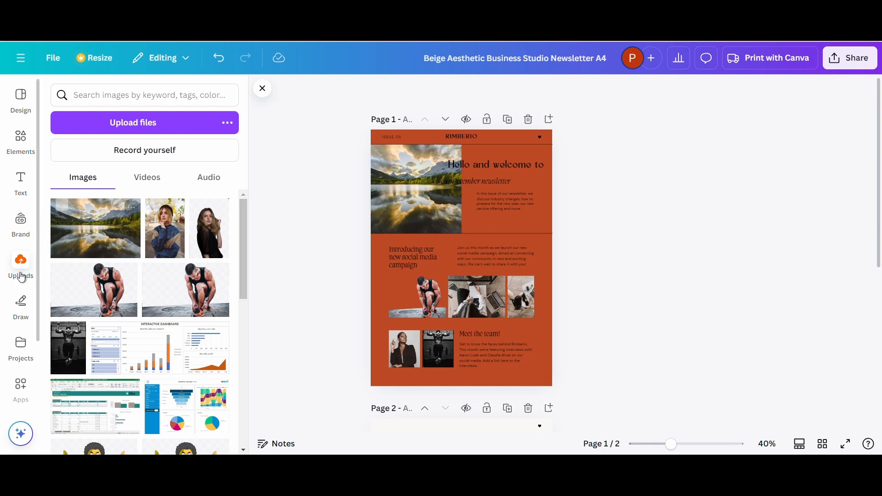
pyautogui.click(17, 137)
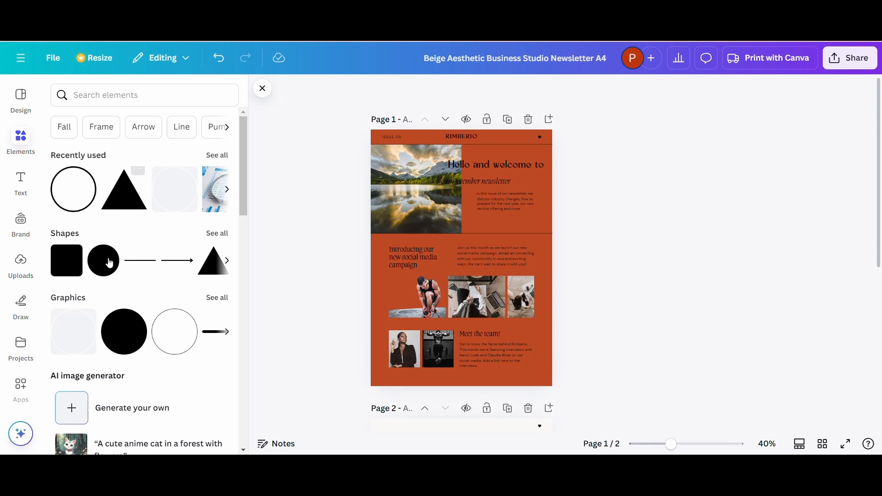
pyautogui.scroll(-5, 94, 288)
pyautogui.scroll(-3, 94, 288)
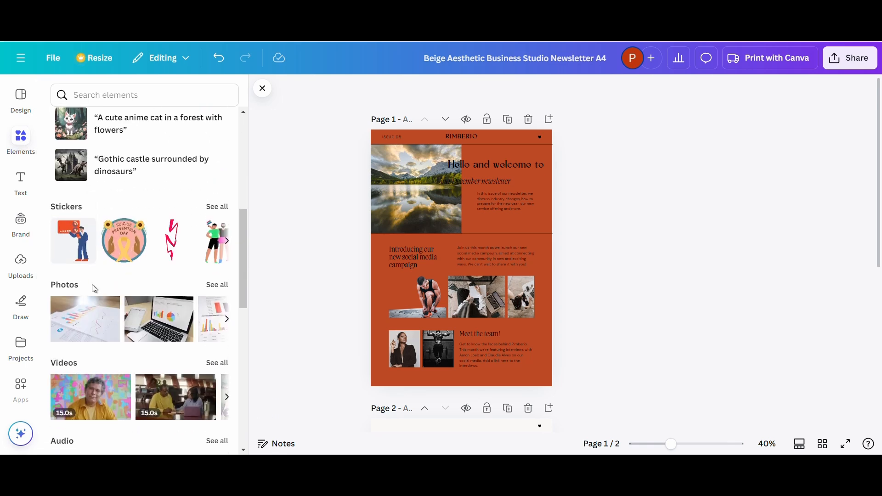
pyautogui.scroll(9, 94, 289)
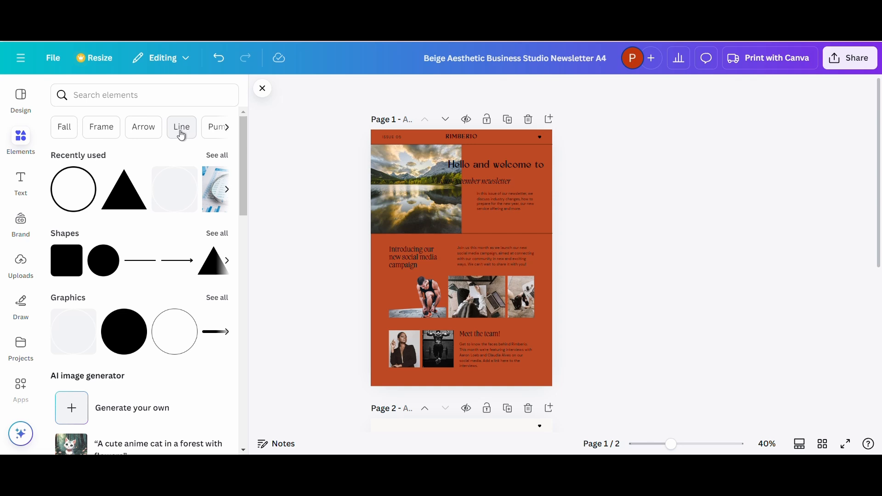
pyautogui.click(226, 128)
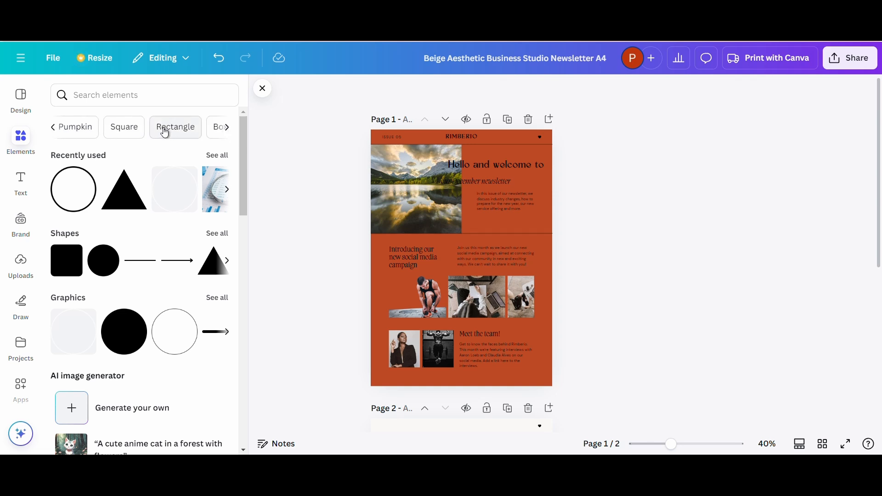
# Step: Add a white text box to page 1, enlarge its text to about 27.3, and place it slightly tilted over the shoe-tying athlete photo
pyautogui.click(19, 188)
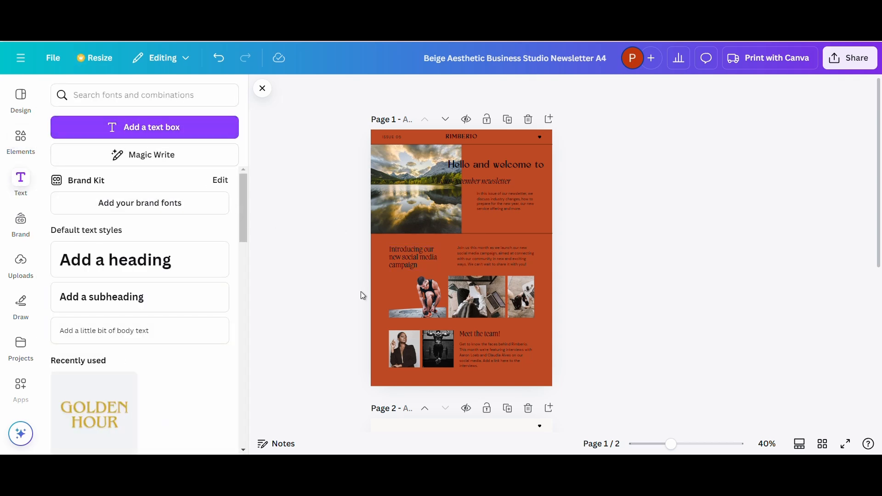
pyautogui.click(127, 128)
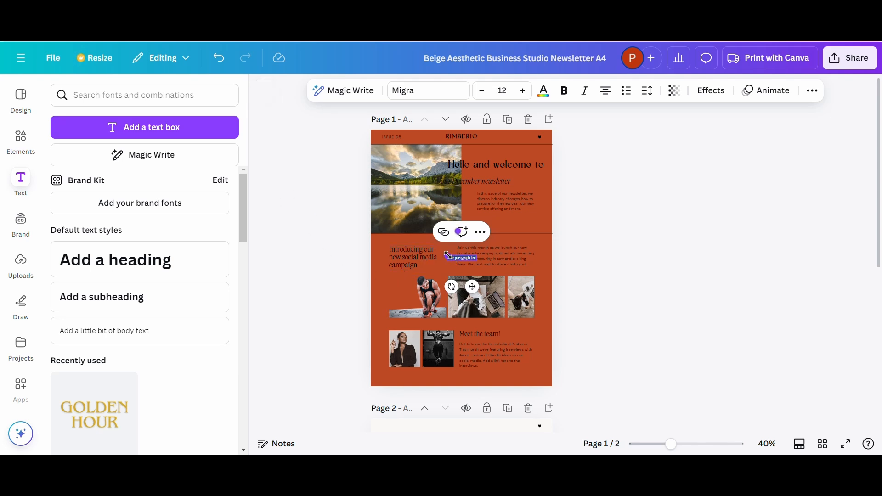
pyautogui.moveTo(447, 252); pyautogui.dragTo(443, 274)
pyautogui.click(476, 255)
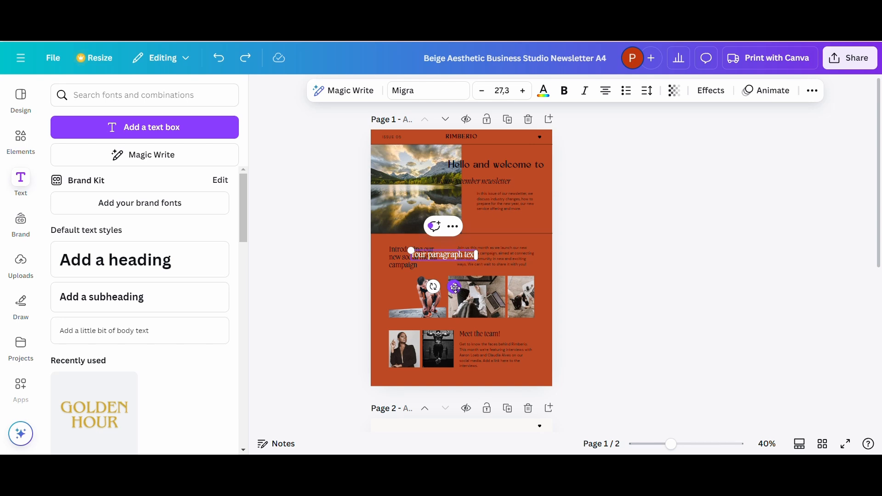
pyautogui.moveTo(455, 288); pyautogui.dragTo(410, 322)
pyautogui.click(580, 285)
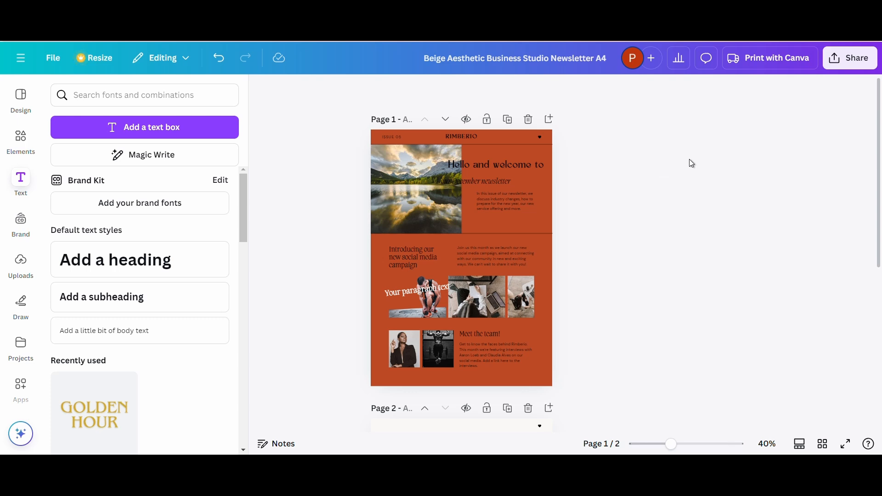
# Step: Download all pages as PDF Standard, saving the file as Beige Aesthetic Business Studio Newsletter A4.pdf
pyautogui.click(850, 67)
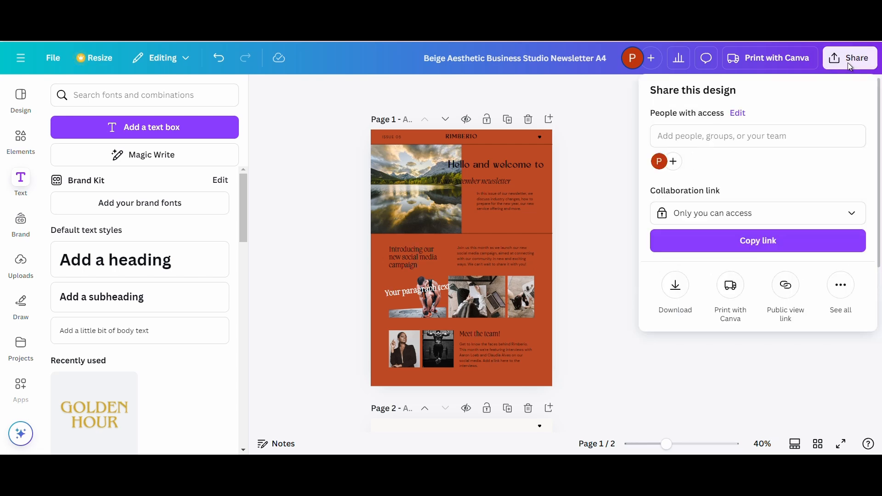
pyautogui.click(670, 288)
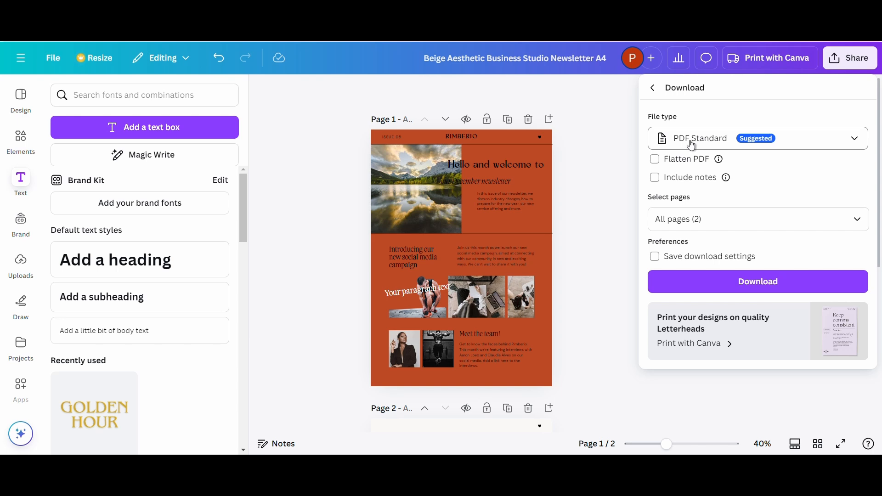
pyautogui.click(693, 146)
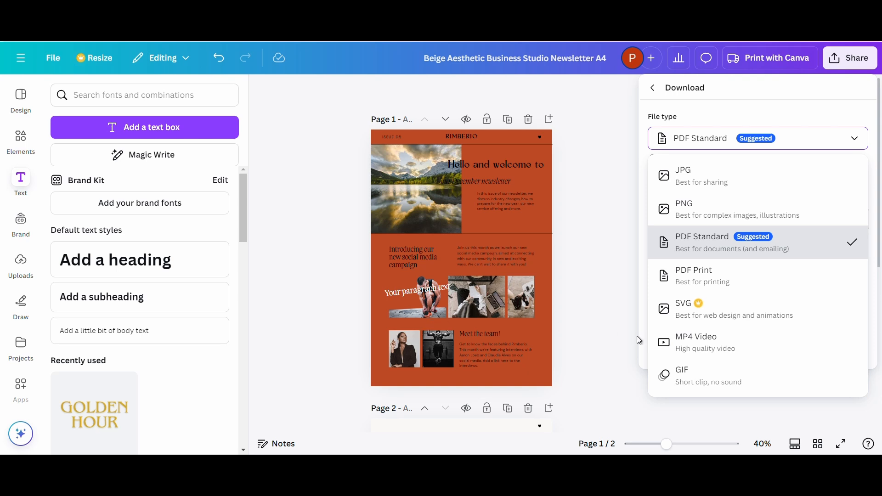
pyautogui.click(694, 247)
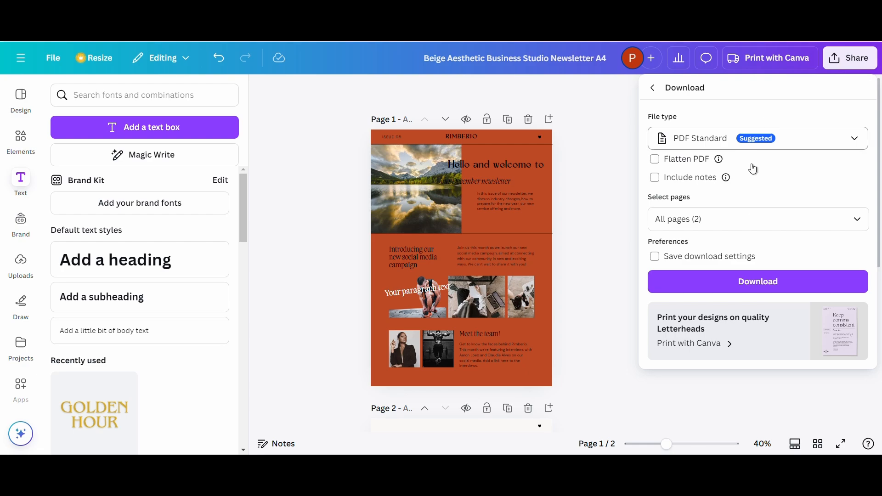
pyautogui.click(762, 284)
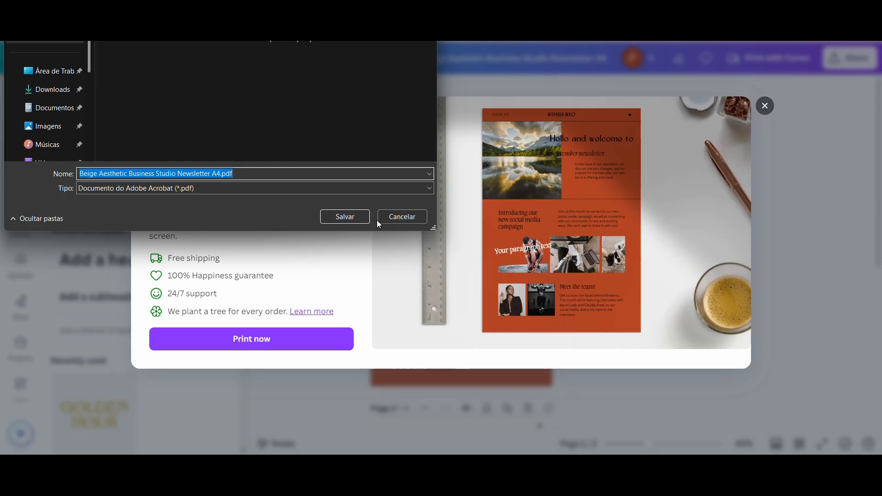
pyautogui.click(345, 217)
# Step: Open the downloaded newsletter PDF and review its pages
pyautogui.click(772, 47)
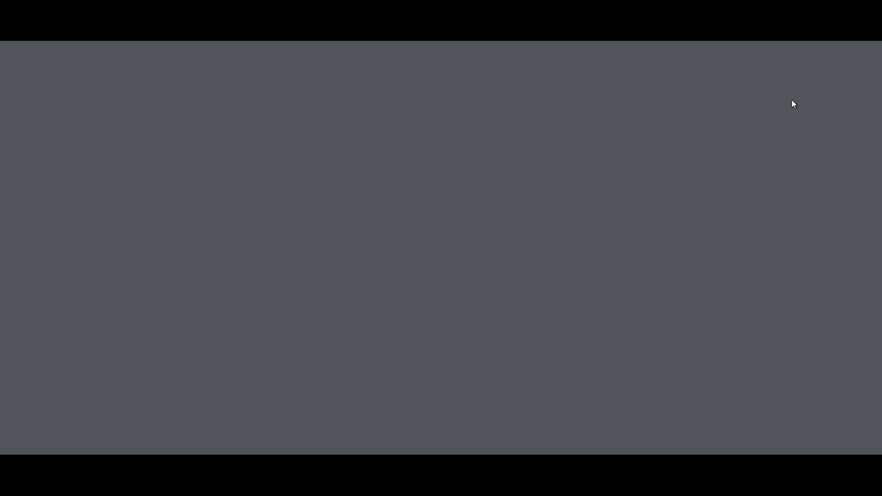
pyautogui.scroll(-10, 448, 221)
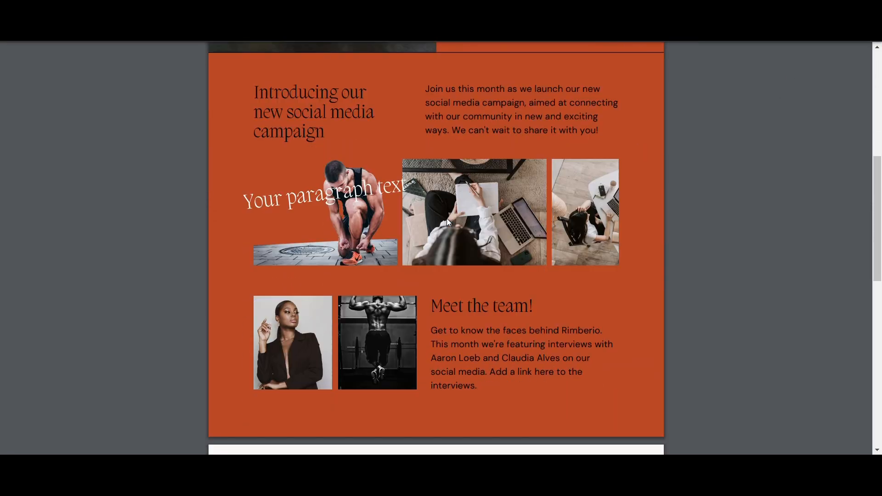
pyautogui.scroll(-5, 449, 222)
pyautogui.scroll(15, 449, 223)
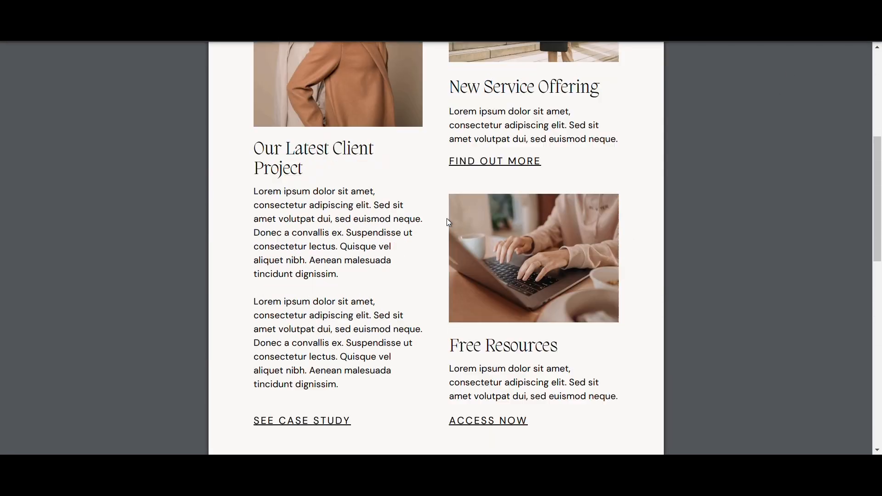